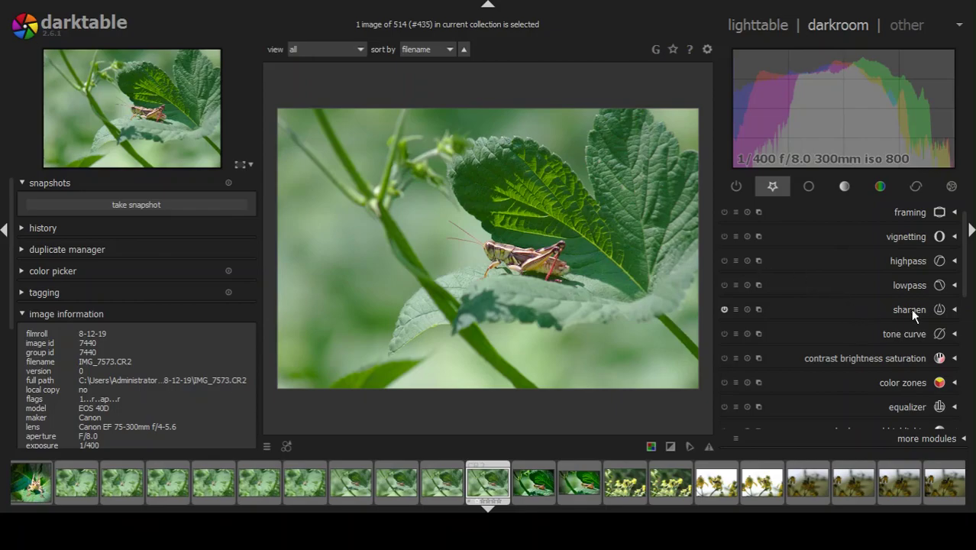
# Inspect the white balance settings and the base curve applied to the grasshopper photo.
pyautogui.click(970, 352)
pyautogui.scroll(-3, 970, 353)
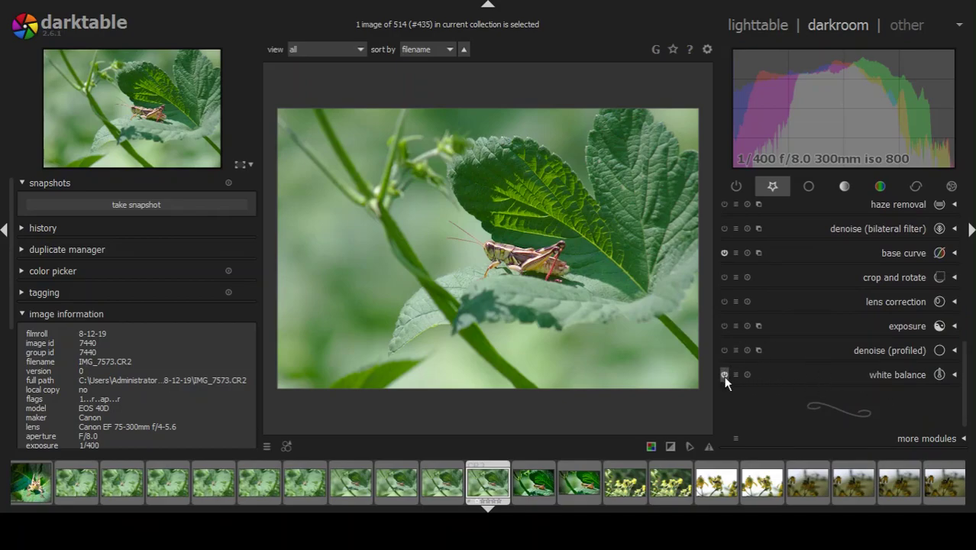
pyautogui.click(897, 375)
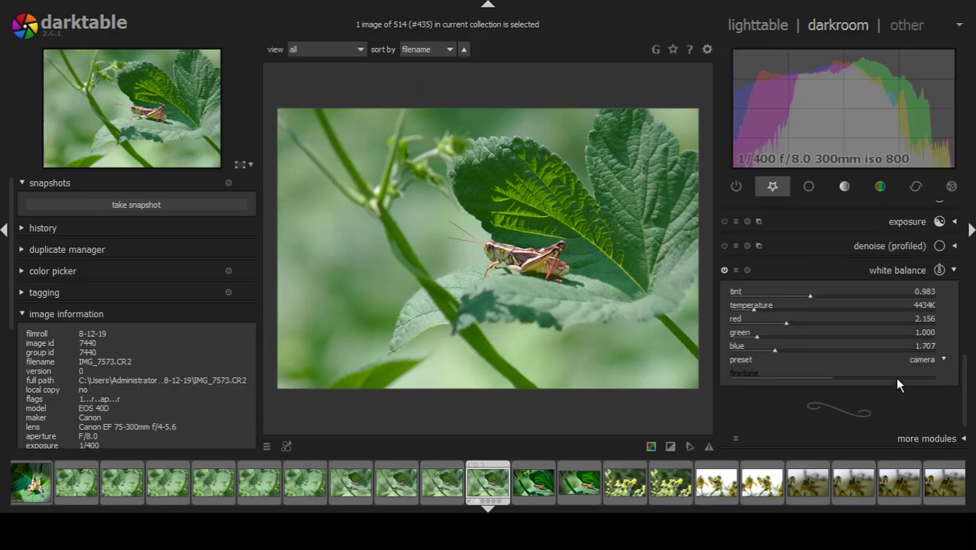
pyautogui.click(914, 272)
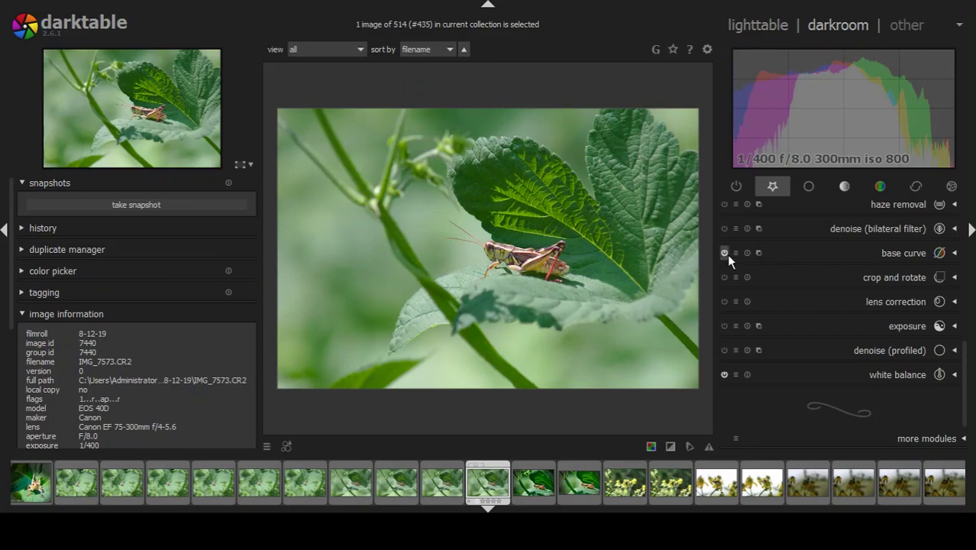
pyautogui.click(901, 255)
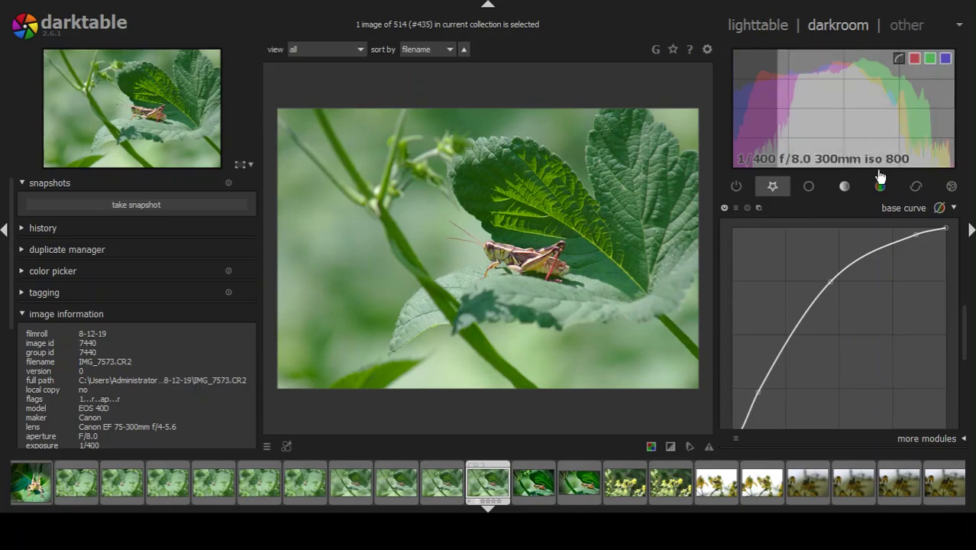
pyautogui.click(896, 205)
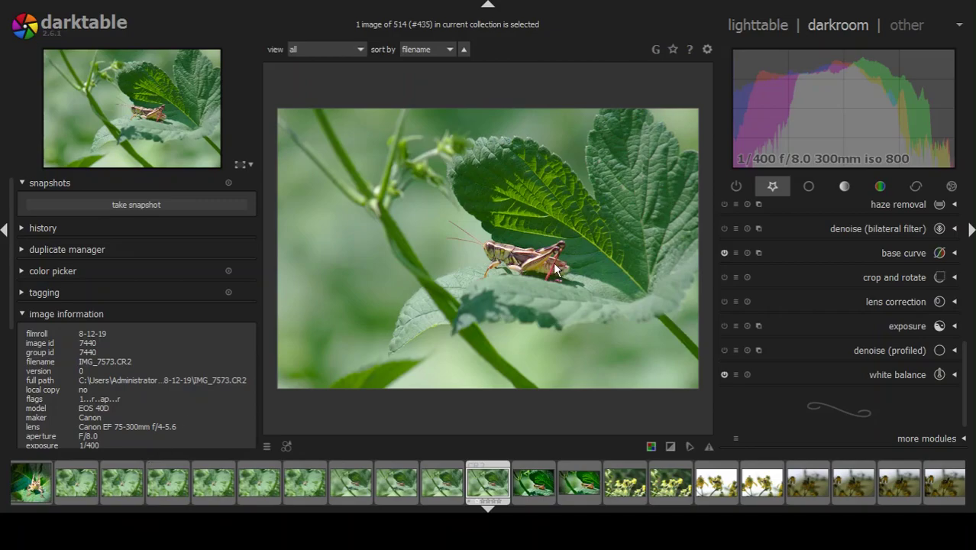
# Switch off the base curve and white balance to compare the image without them, and switch both back on.
pyautogui.click(725, 254)
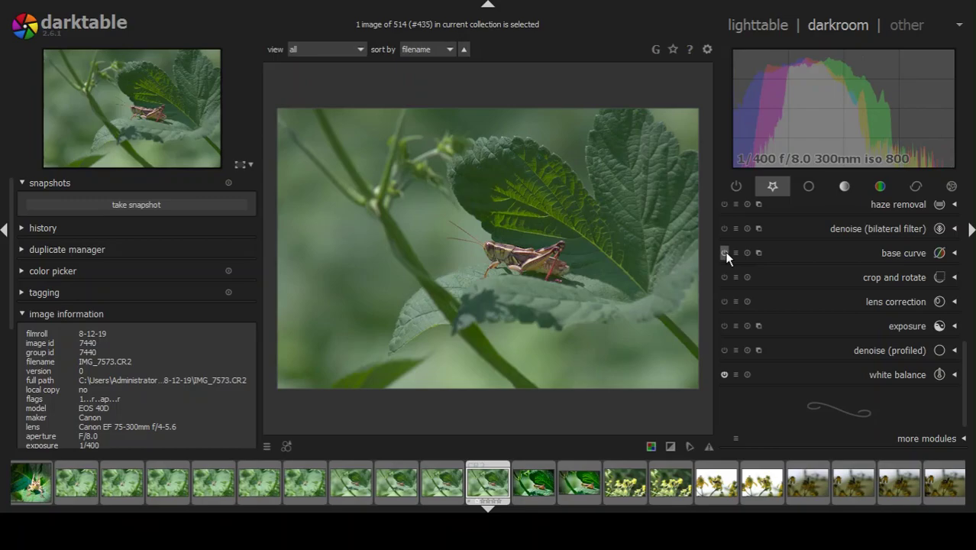
pyautogui.click(723, 374)
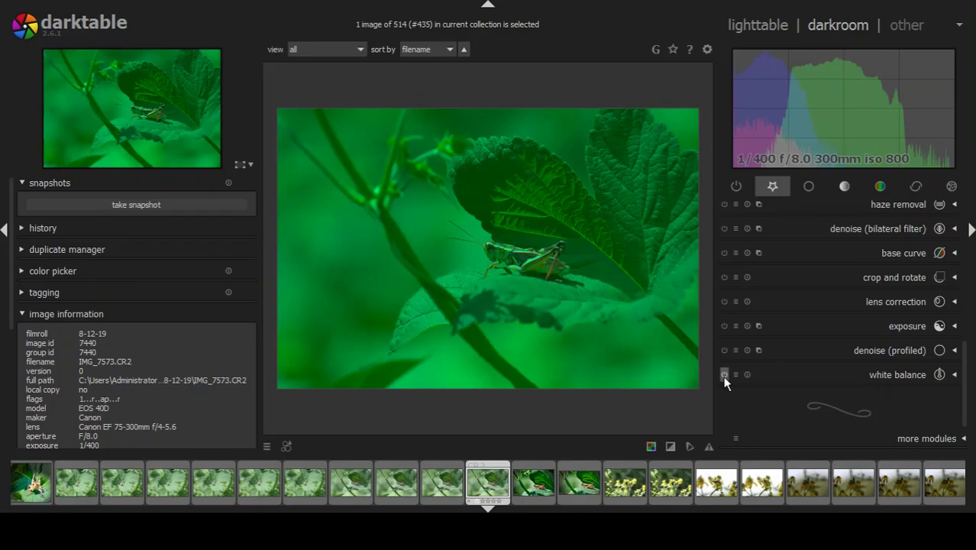
pyautogui.click(723, 375)
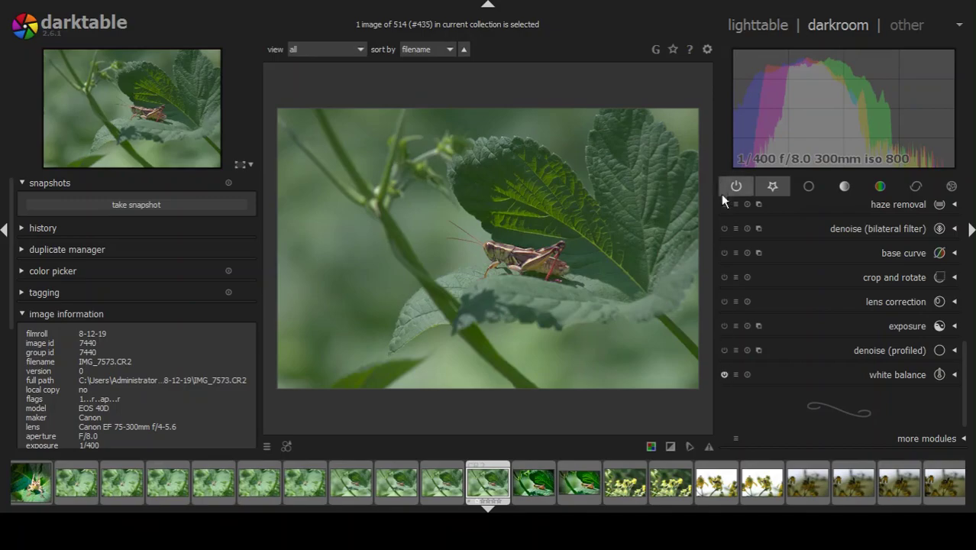
pyautogui.click(722, 254)
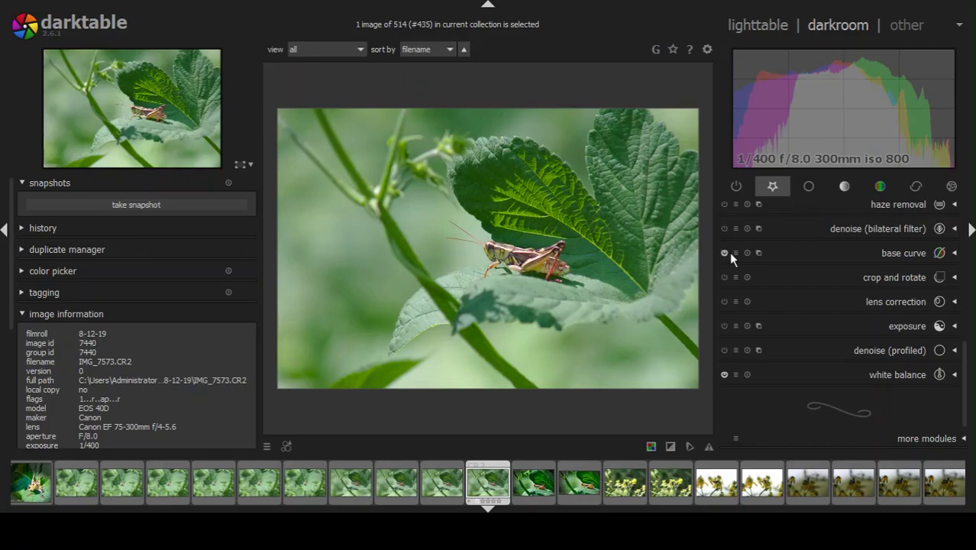
# Review the base curve once more and look through the list of favourite modules.
pyautogui.click(915, 257)
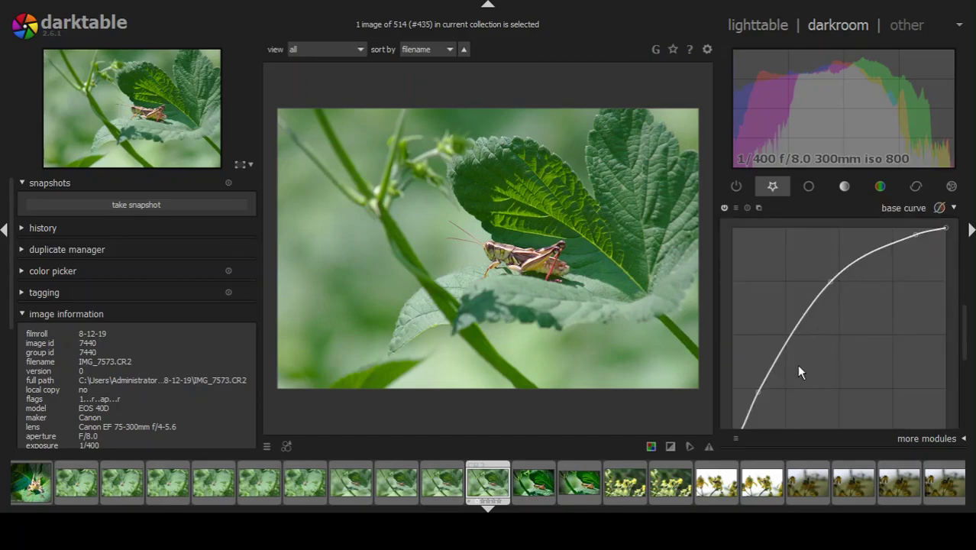
pyautogui.click(911, 209)
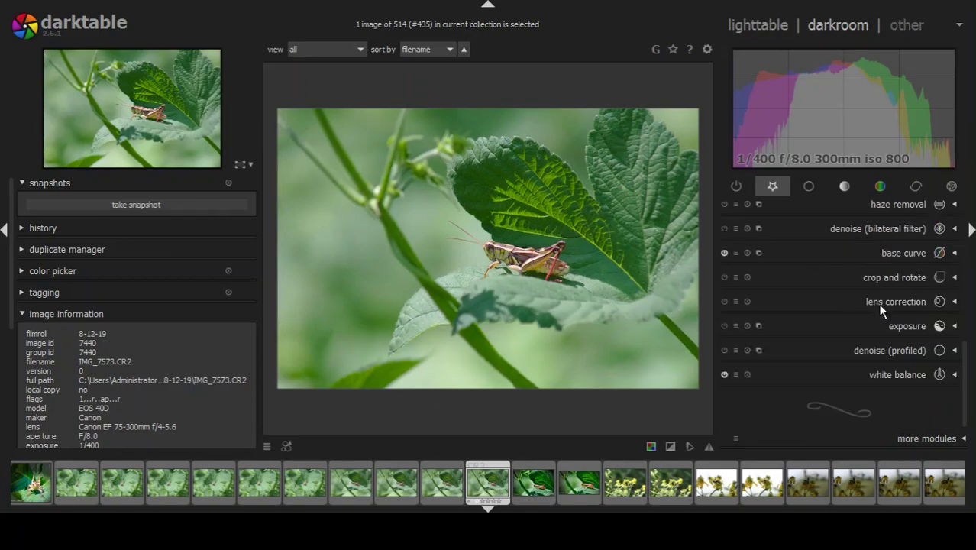
pyautogui.scroll(5, 964, 345)
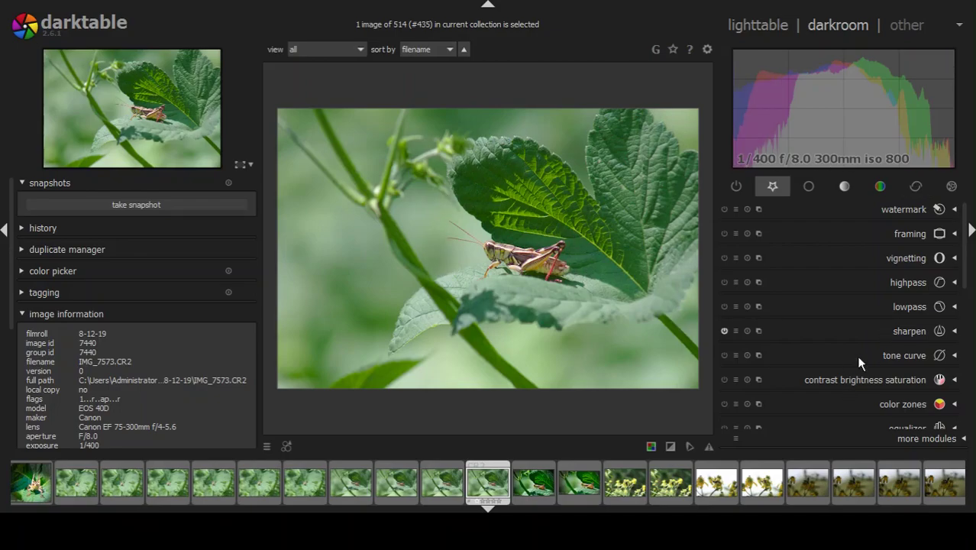
pyautogui.click(968, 378)
pyautogui.click(968, 378)
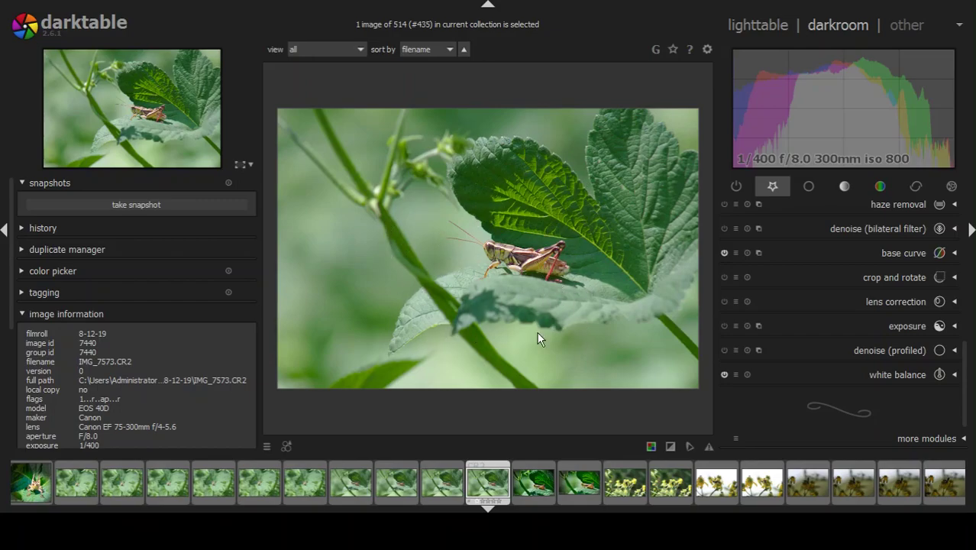
# Browse back through the preceding shots to IMG_7570.CR2 for comparison and return to IMG_7573.CR2.
pyautogui.press('BackSpace')
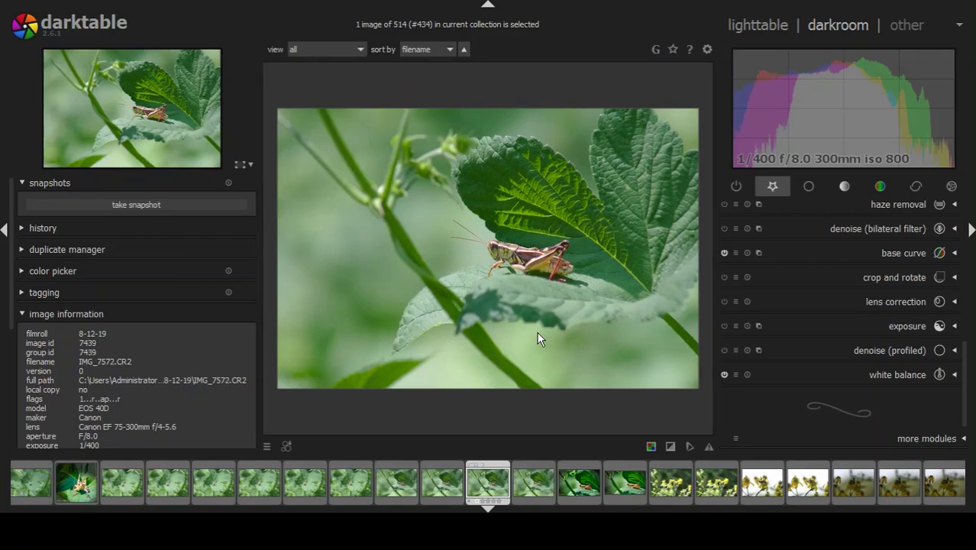
pyautogui.press('BackSpace')
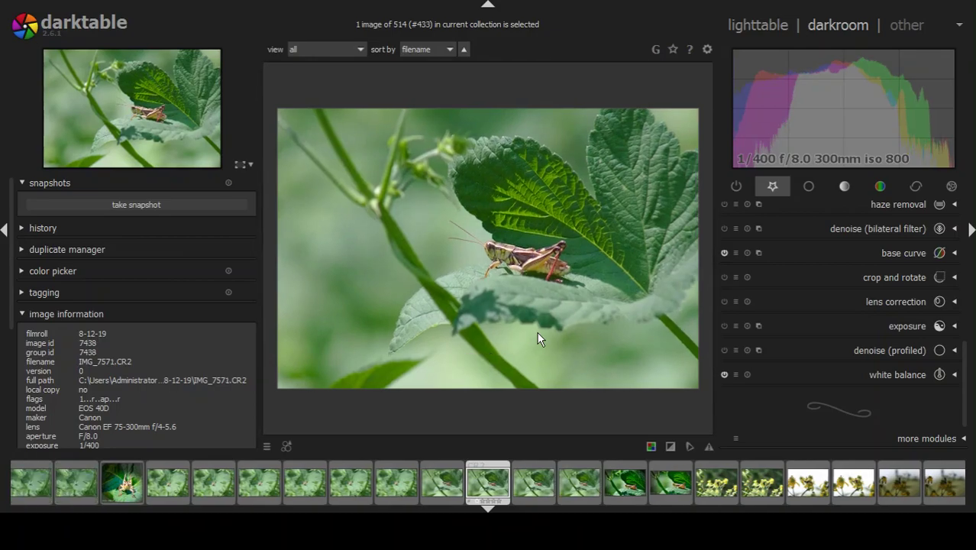
pyautogui.press('BackSpace')
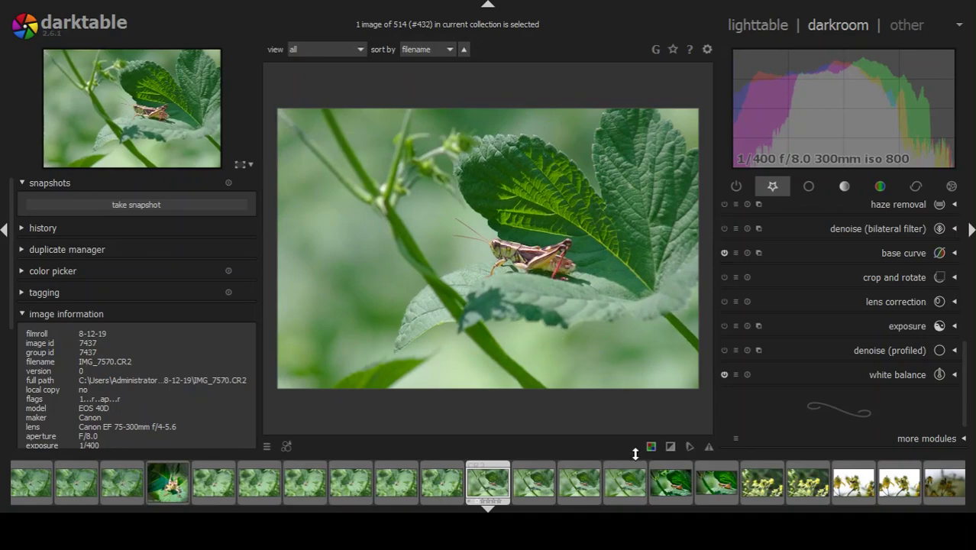
pyautogui.click(629, 484)
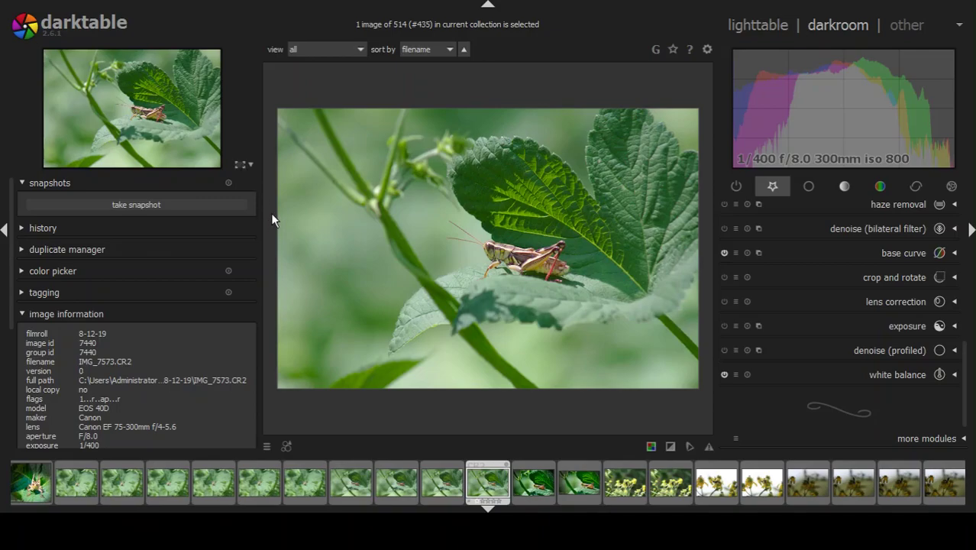
# Examine the noise around the grasshopper and dark leaf at 100% and view the profiled denoise settings.
pyautogui.hotkey('alt', '1')
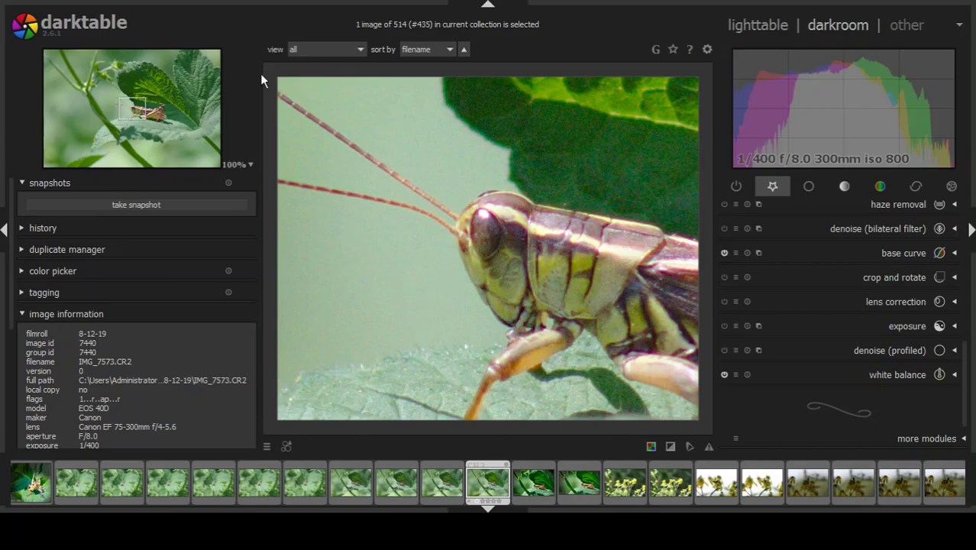
pyautogui.moveTo(130, 104)
pyautogui.mouseDown()
pyautogui.moveTo(156, 114)
pyautogui.moveTo(125, 99)
pyautogui.moveTo(134, 107)
pyautogui.mouseUp()
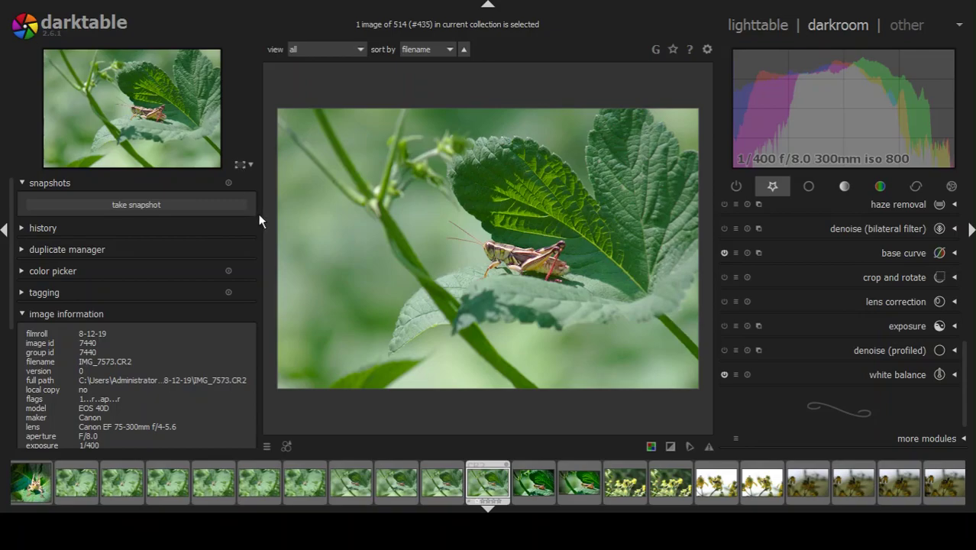
pyautogui.hotkey('alt', '1')
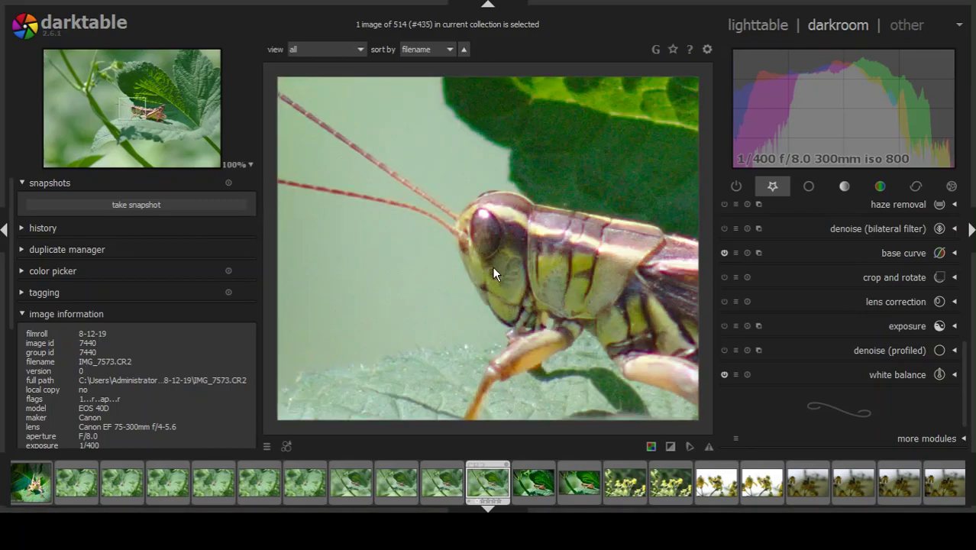
pyautogui.moveTo(132, 109); pyautogui.dragTo(143, 101)
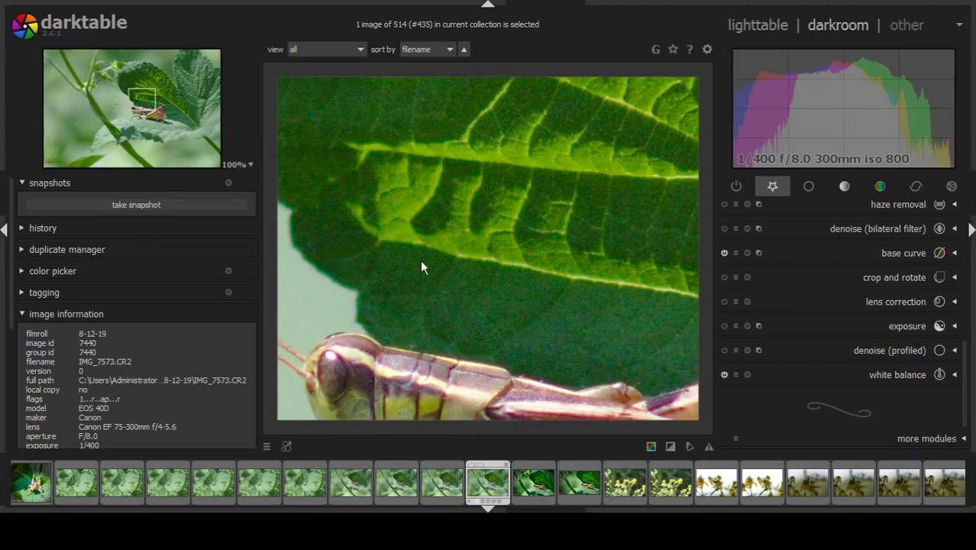
pyautogui.click(880, 349)
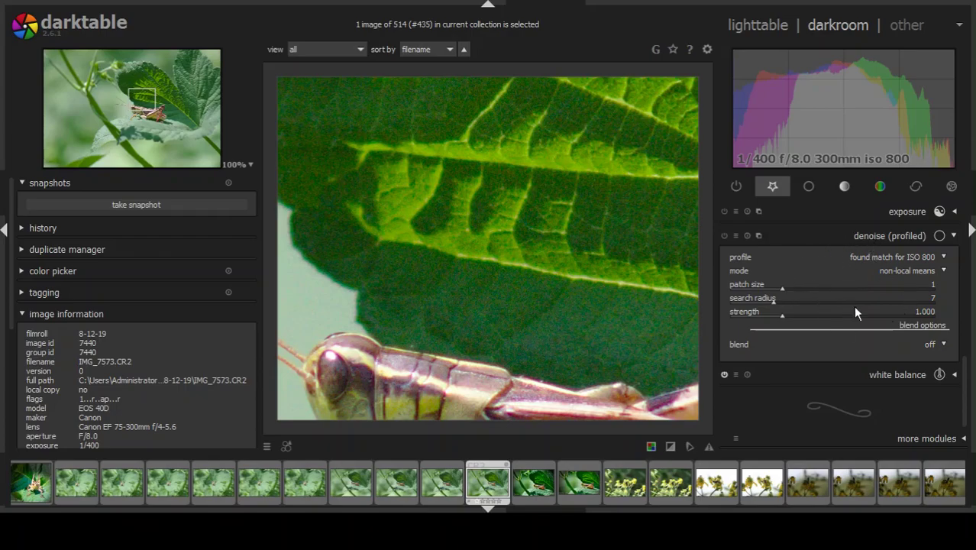
pyautogui.click(874, 236)
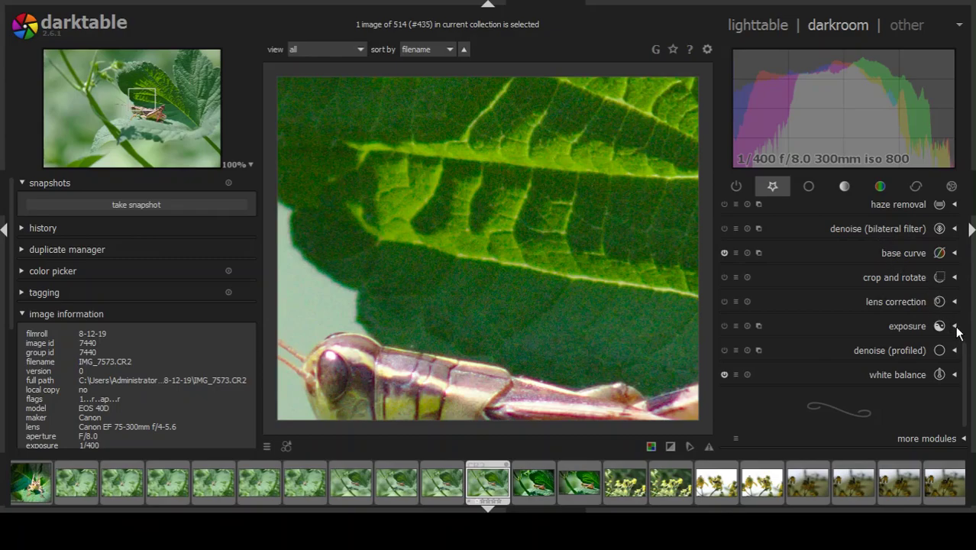
# Try bilateral filter denoising with green at about 0.0243 and blue at about 0.0246, and reset and disable it.
pyautogui.click(900, 227)
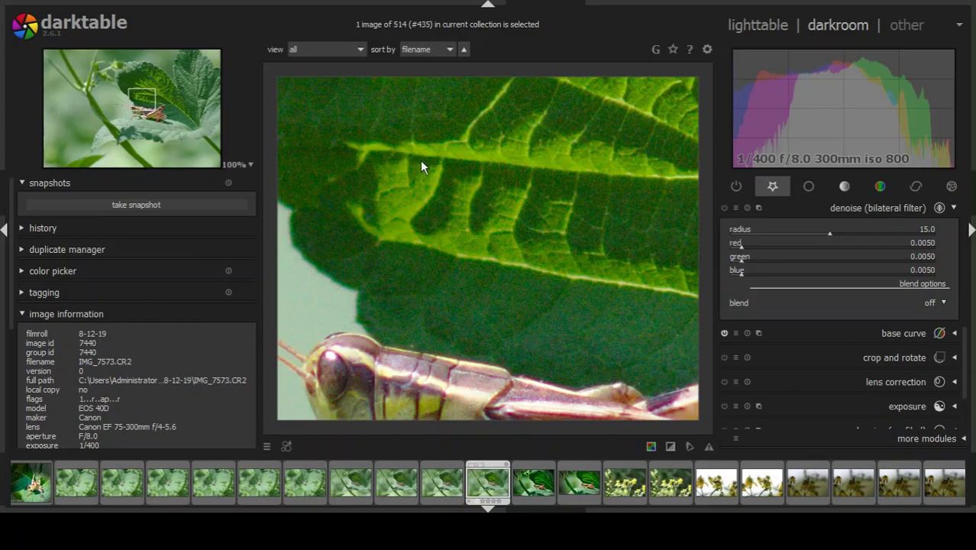
pyautogui.moveTo(742, 263); pyautogui.dragTo(779, 261)
pyautogui.click(781, 271)
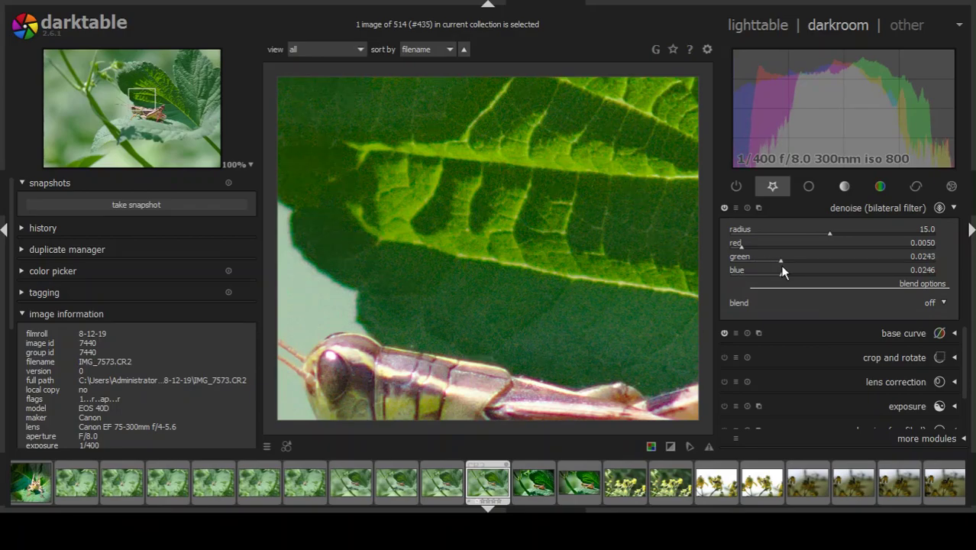
pyautogui.click(747, 211)
pyautogui.click(723, 209)
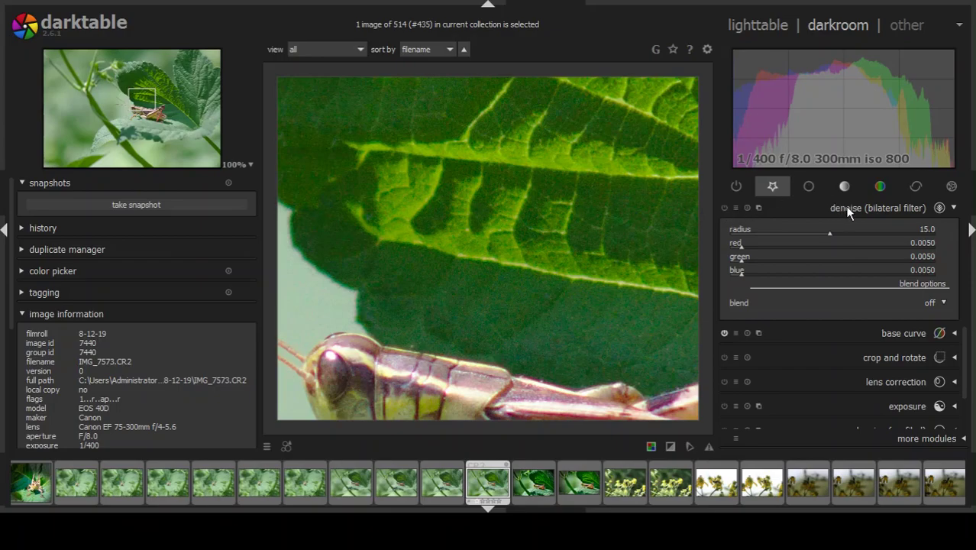
pyautogui.click(843, 208)
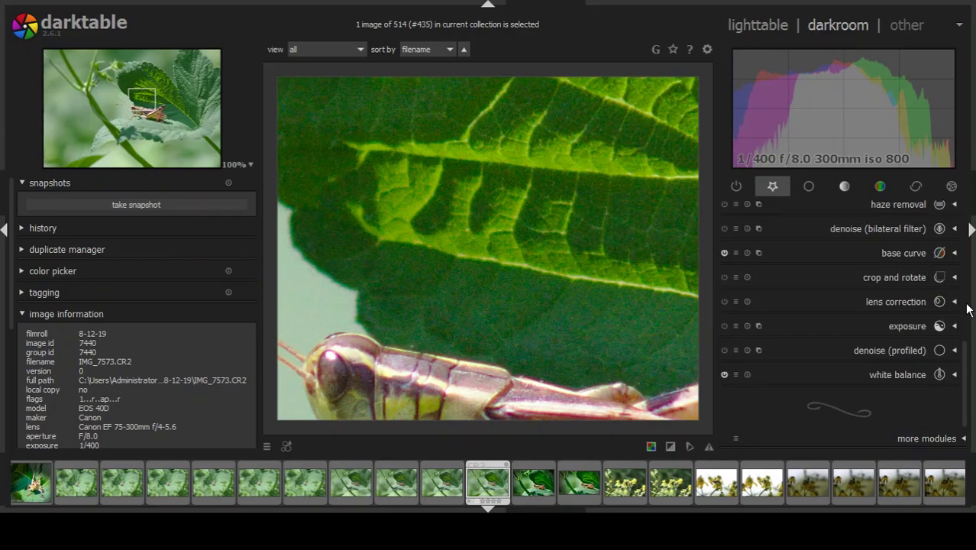
# View the settings of the non-local means denoise module.
pyautogui.scroll(5, 966, 308)
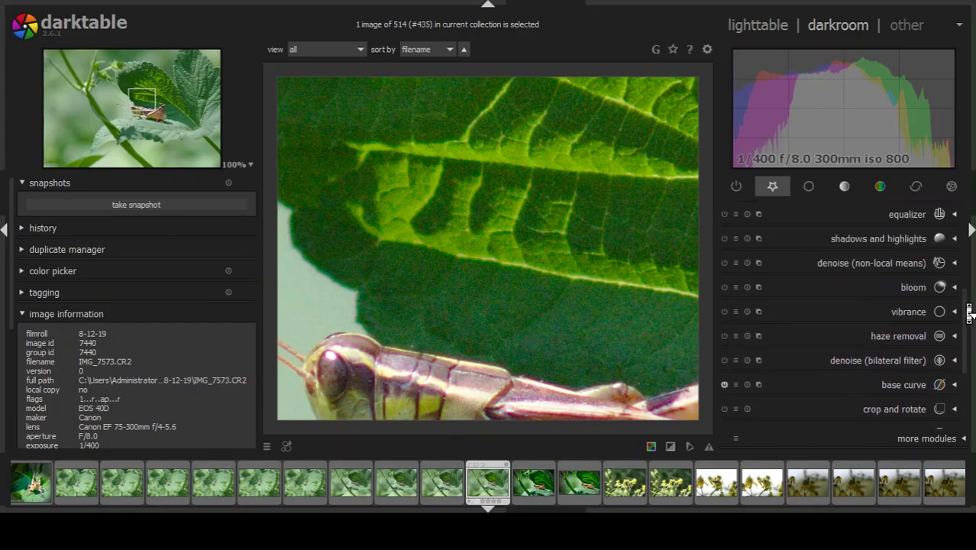
pyautogui.click(861, 264)
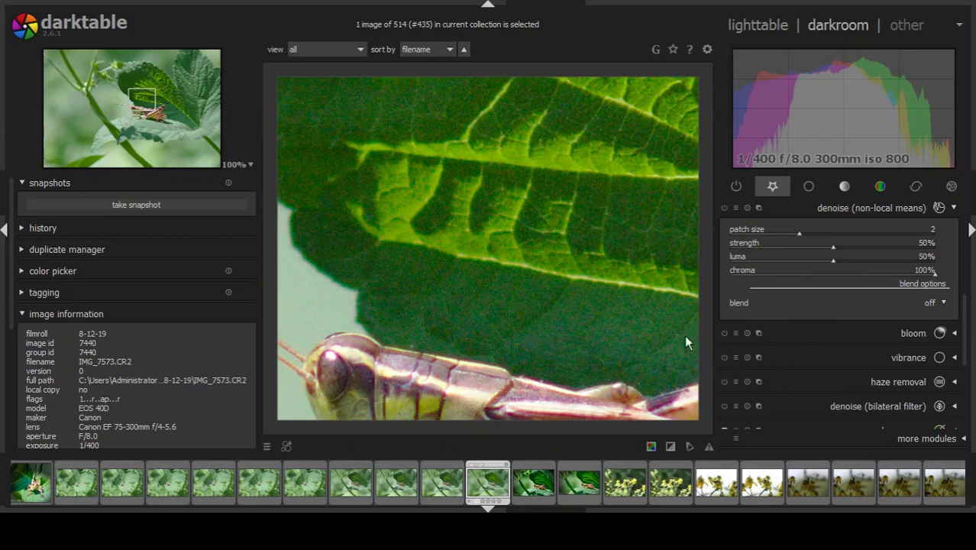
pyautogui.click(836, 208)
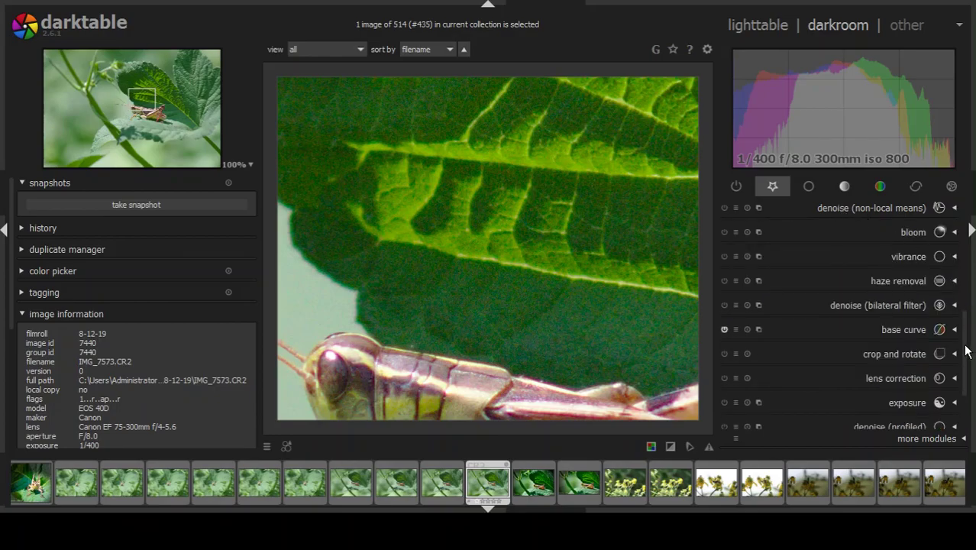
# Enable profiled denoising with its default non-local means settings and check the whole image.
pyautogui.scroll(-3, 965, 350)
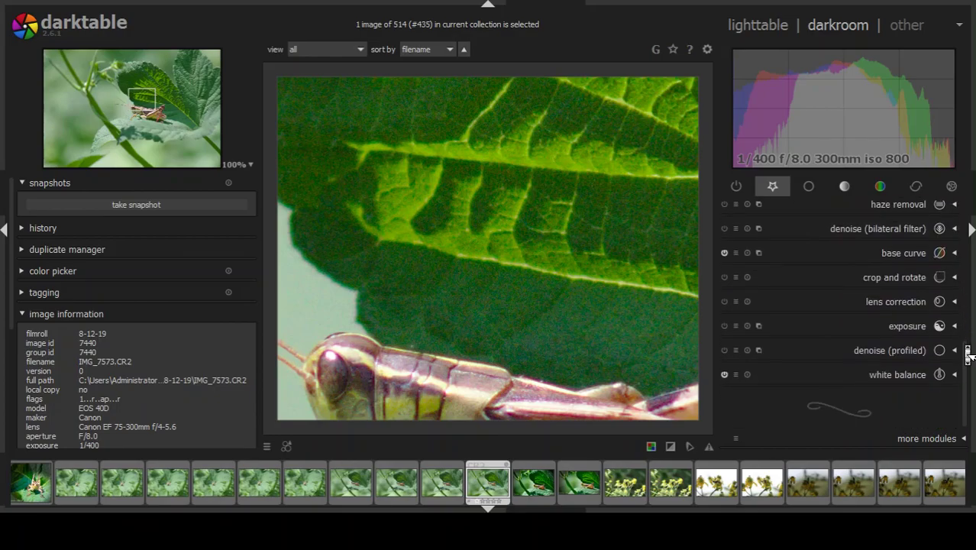
pyautogui.click(865, 351)
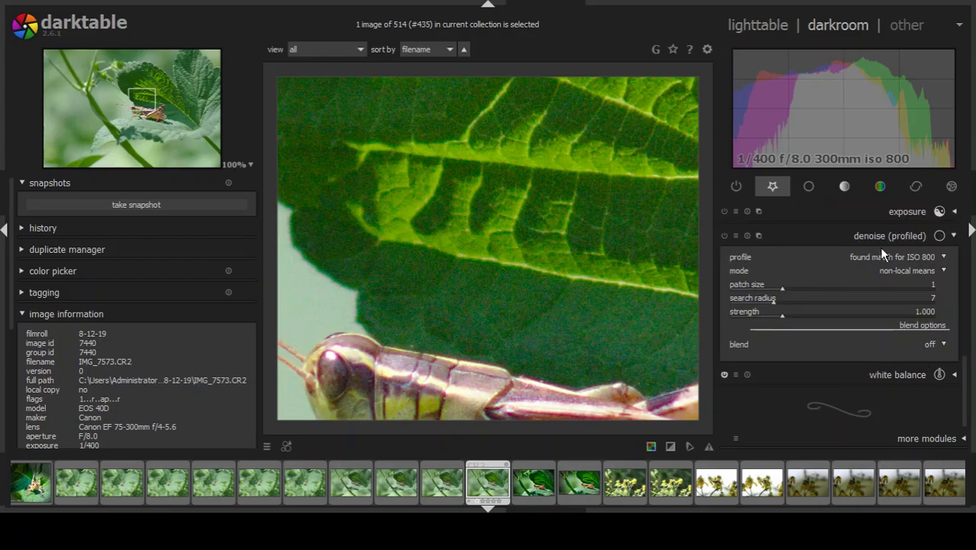
pyautogui.click(724, 235)
pyautogui.click(859, 240)
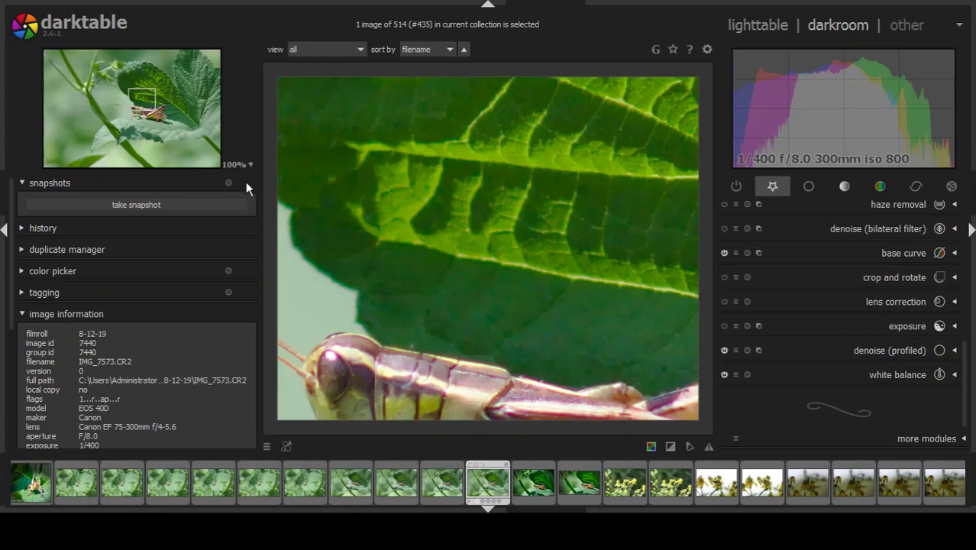
pyautogui.hotkey('alt', '3')
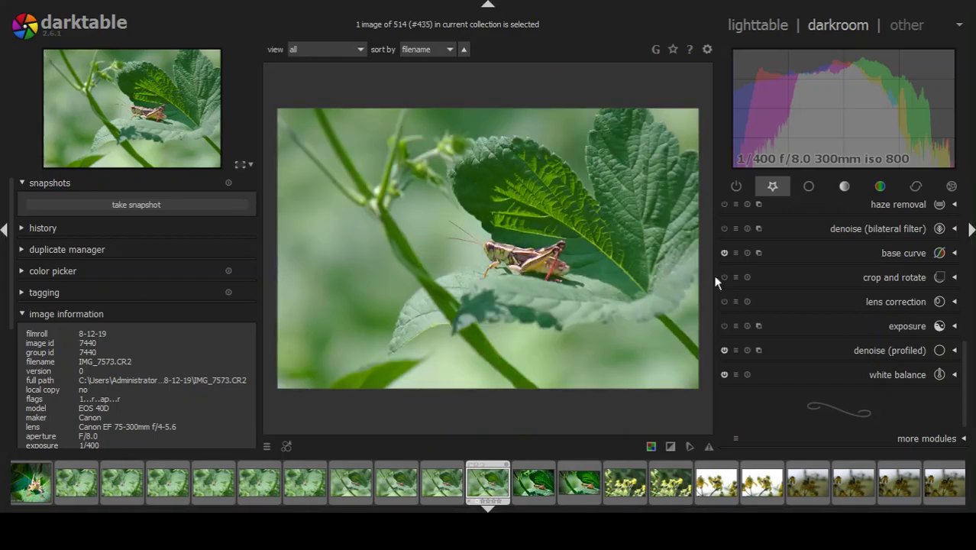
# Try the automatic mode in the exposure module and return it to manual.
pyautogui.click(907, 324)
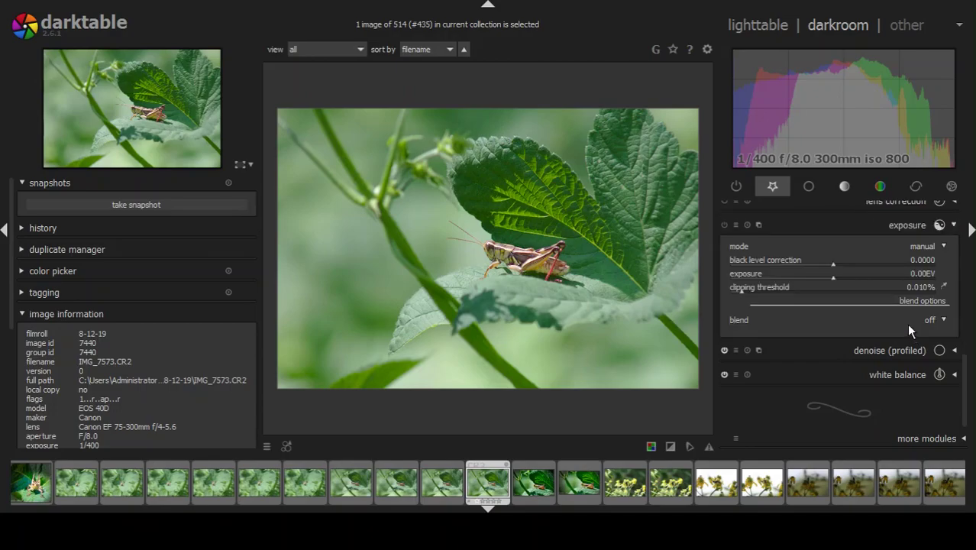
pyautogui.click(919, 247)
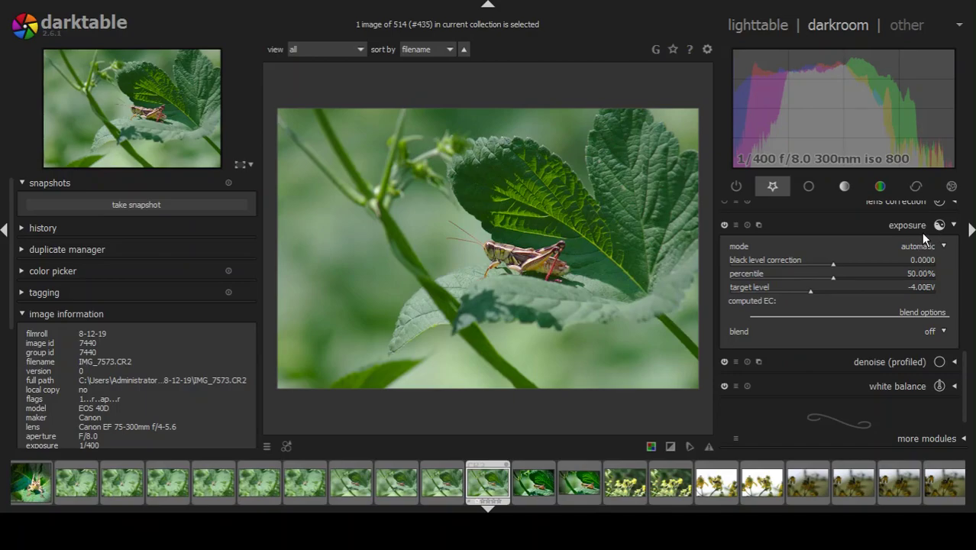
pyautogui.scroll(1, 922, 234)
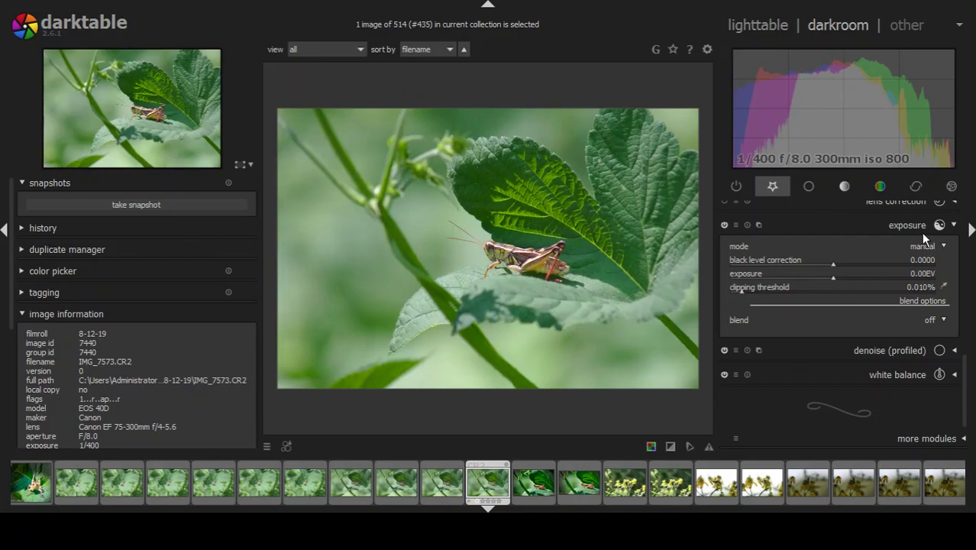
pyautogui.click(909, 226)
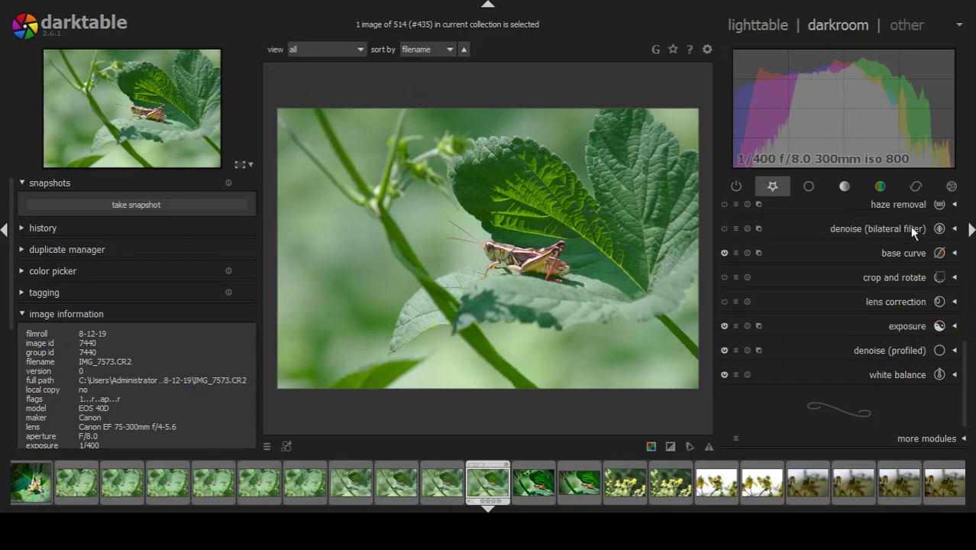
# Enable lens correction with all corrections for the Canon EF 75-300mm f/4-5.6 IS USM and compare the image with and without it.
pyautogui.click(879, 303)
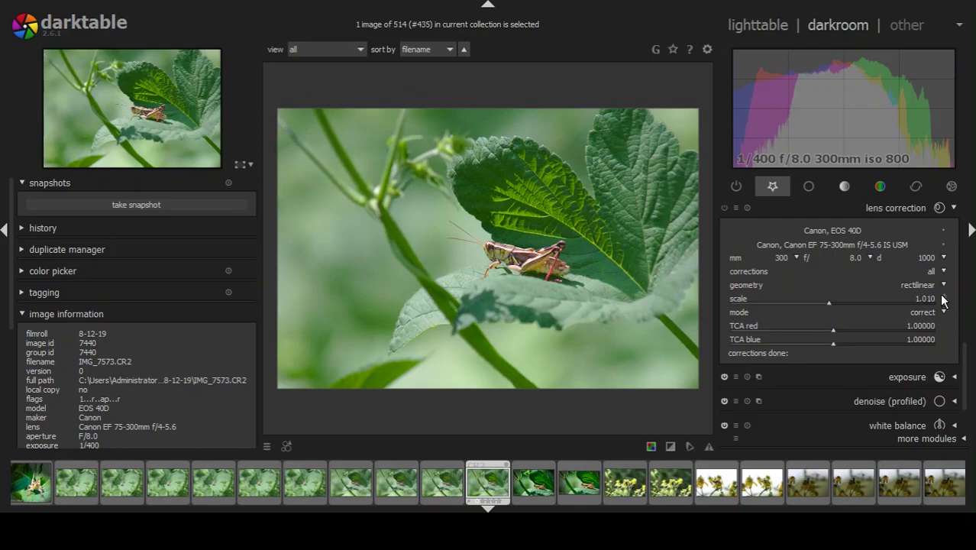
pyautogui.scroll(-4, 930, 273)
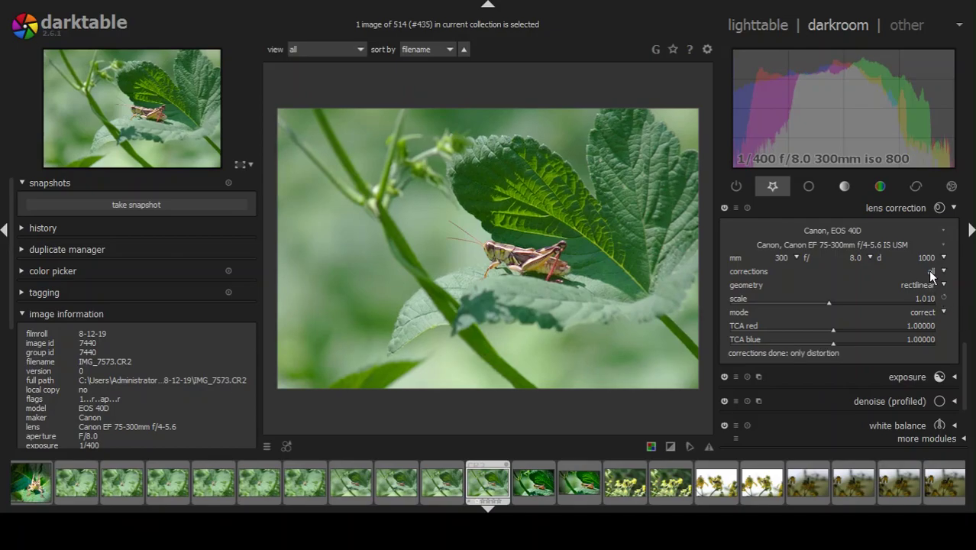
pyautogui.click(718, 207)
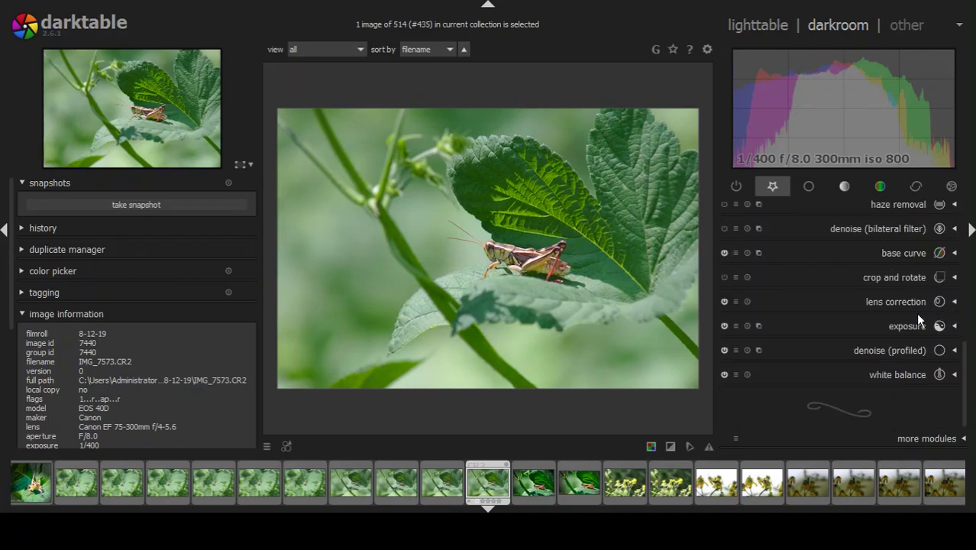
pyautogui.click(724, 301)
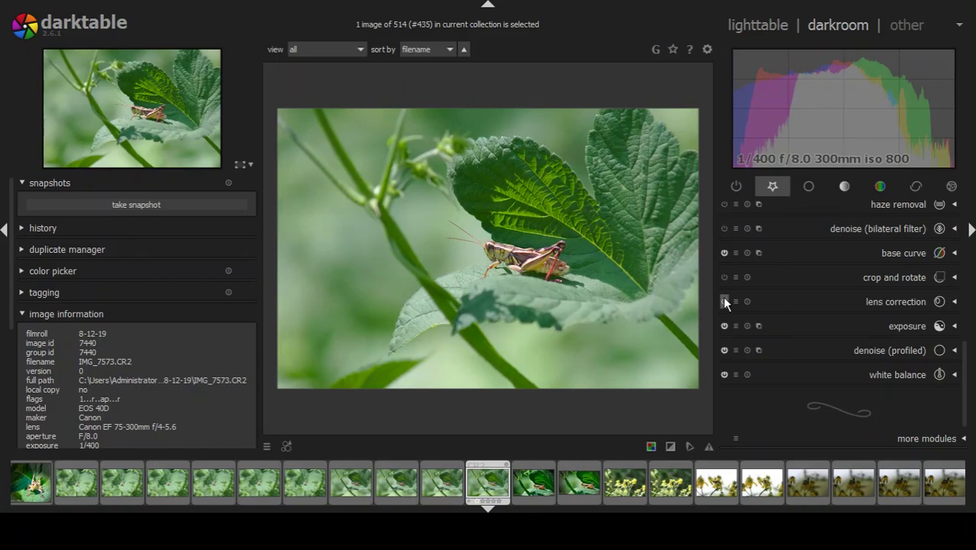
pyautogui.click(724, 302)
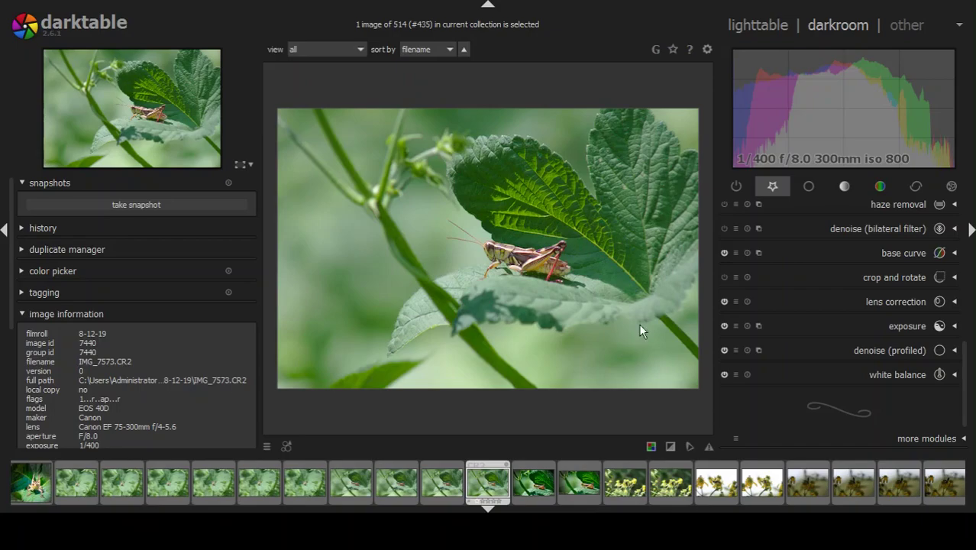
# Crop the photo freehand around the grasshopper and the leaf above it, placing the grasshopper in the lower right of the frame.
pyautogui.click(890, 278)
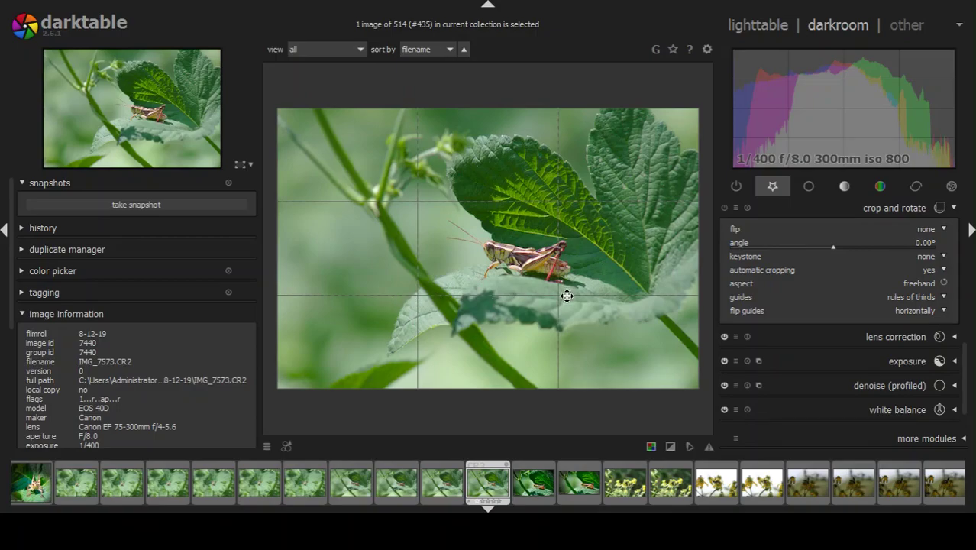
pyautogui.click(412, 384)
pyautogui.moveTo(645, 109); pyautogui.dragTo(608, 177)
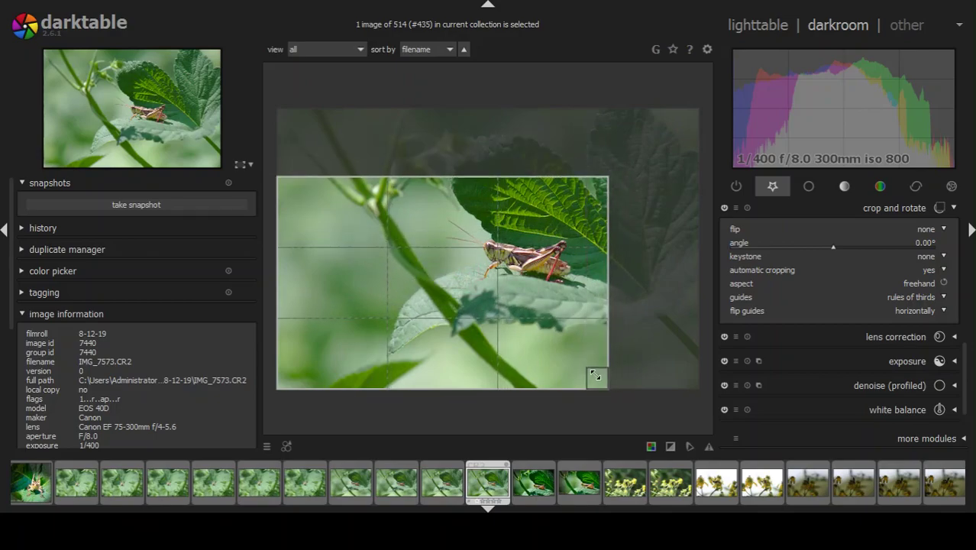
pyautogui.moveTo(594, 375); pyautogui.dragTo(593, 347)
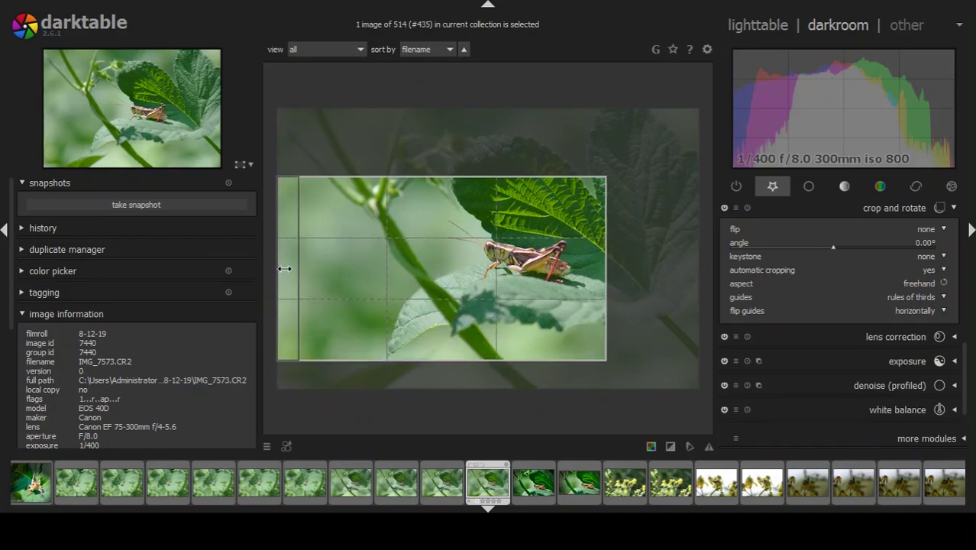
pyautogui.moveTo(283, 268); pyautogui.dragTo(374, 271)
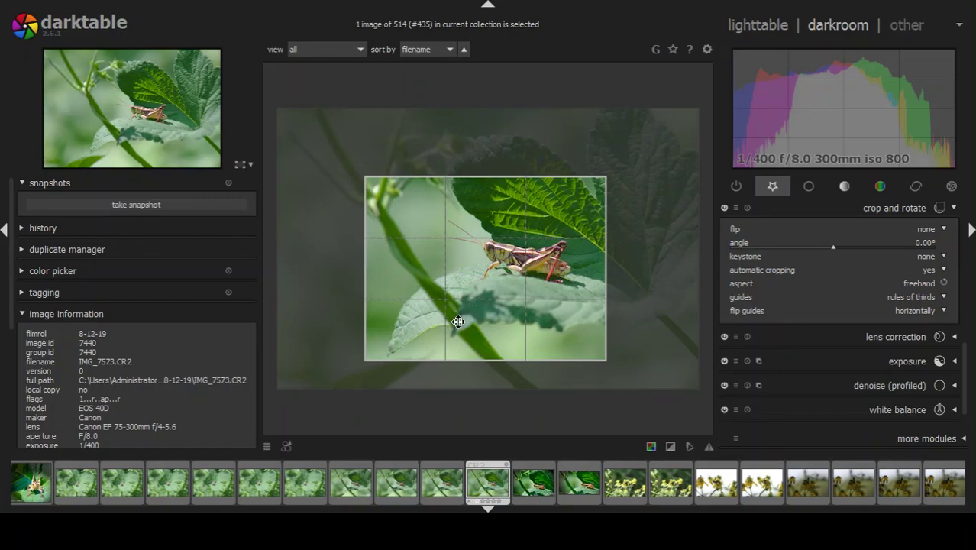
pyautogui.moveTo(458, 321); pyautogui.dragTo(450, 280)
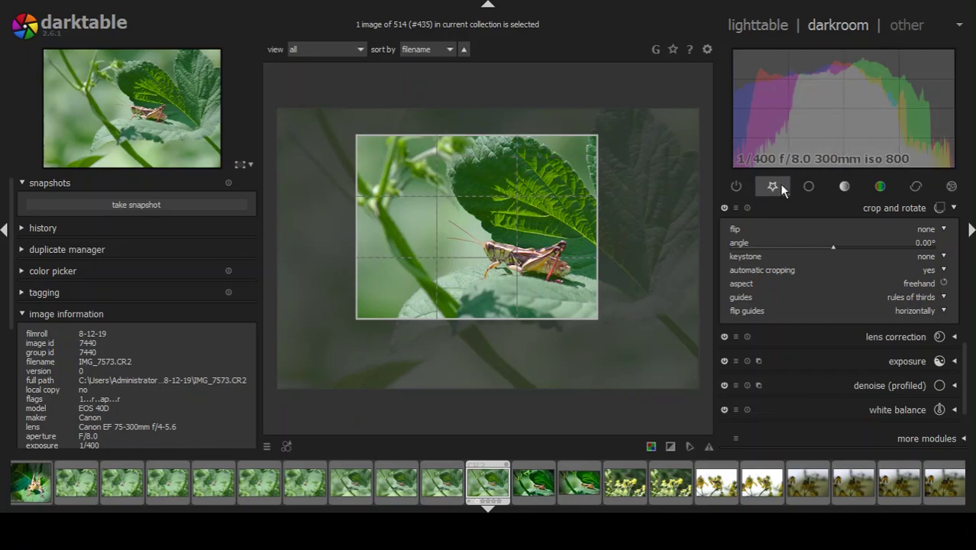
pyautogui.click(896, 208)
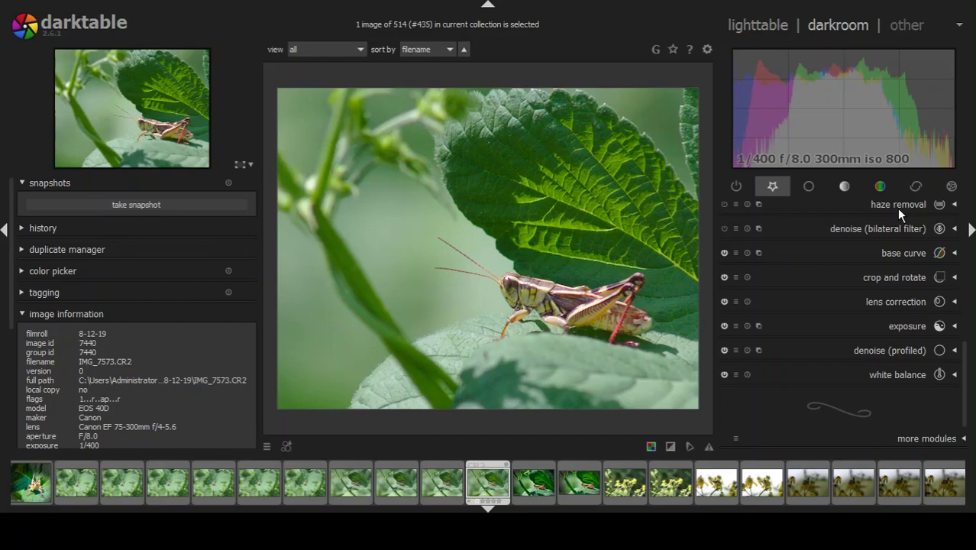
# Enable haze removal with strength 0.50 and distance 0.250.
pyautogui.scroll(5, 969, 229)
pyautogui.click(971, 230)
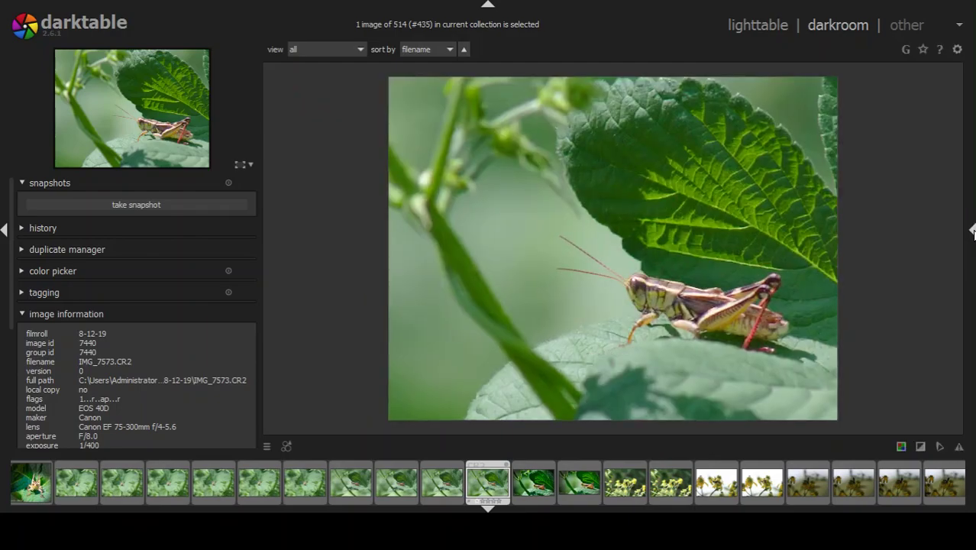
pyautogui.click(972, 230)
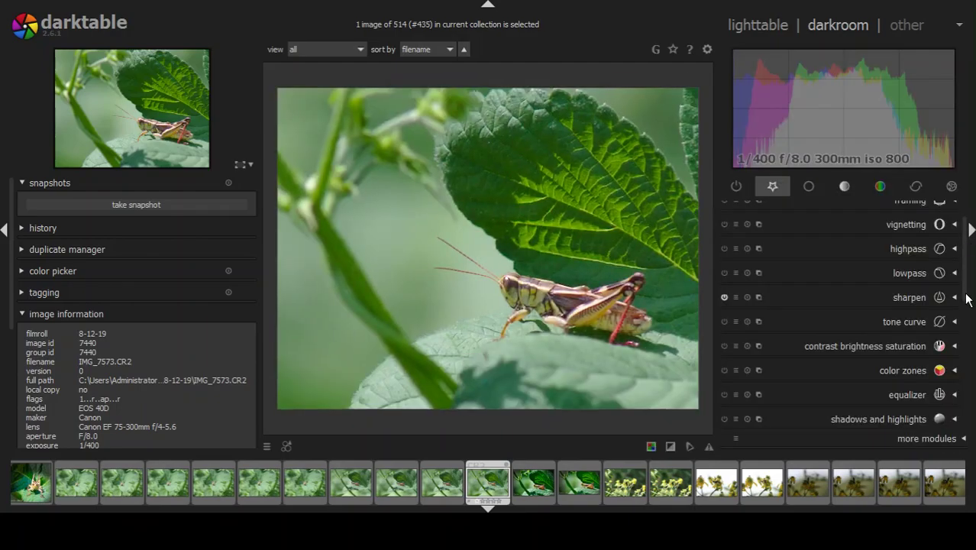
pyautogui.scroll(-8, 962, 370)
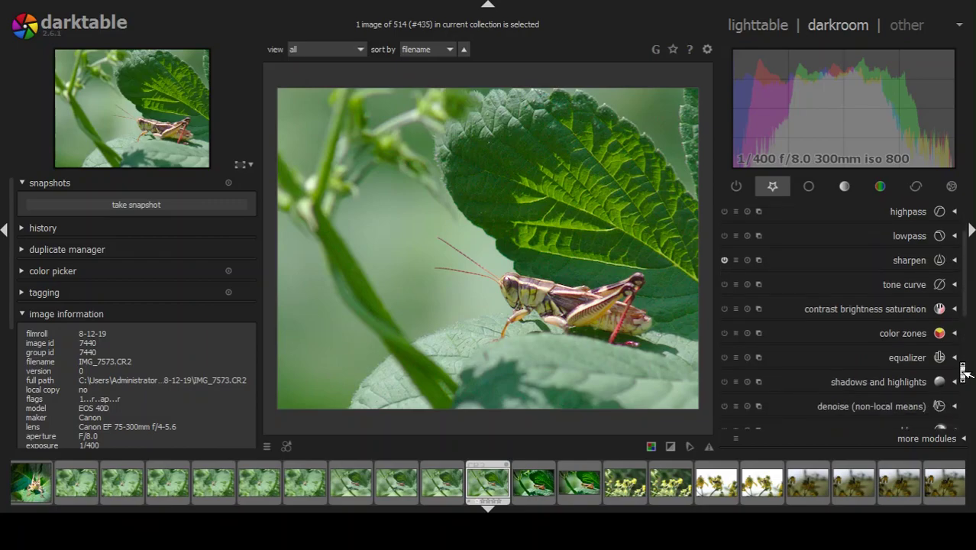
pyautogui.scroll(-3, 962, 370)
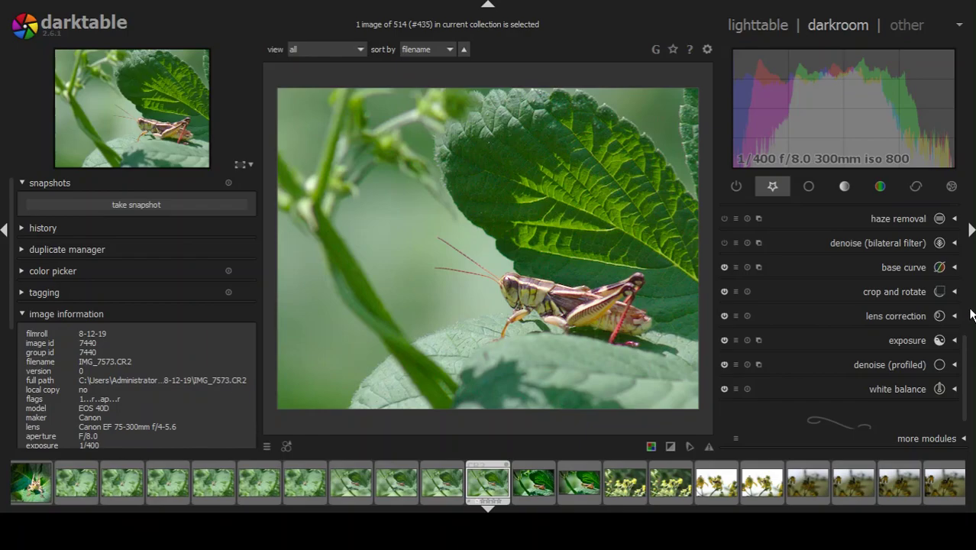
pyautogui.scroll(3, 964, 330)
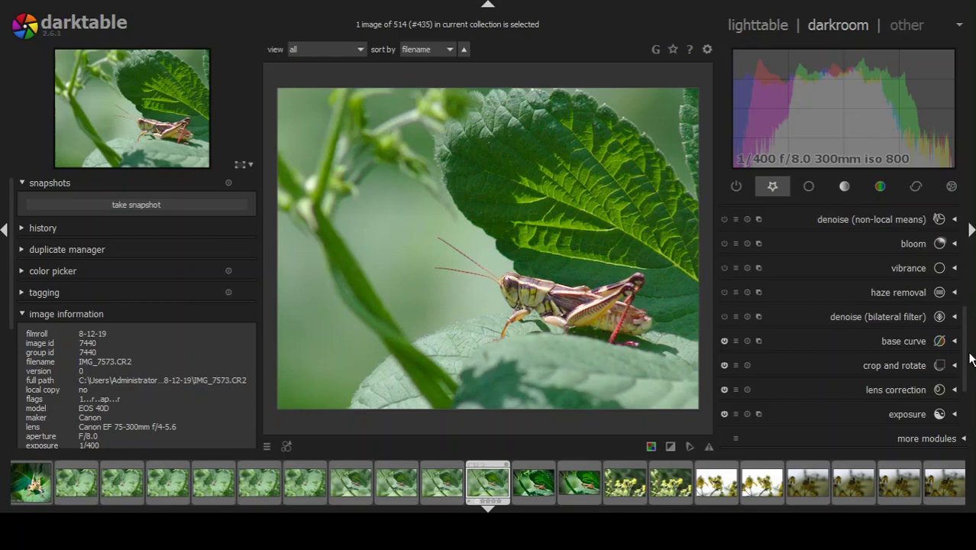
pyautogui.click(887, 292)
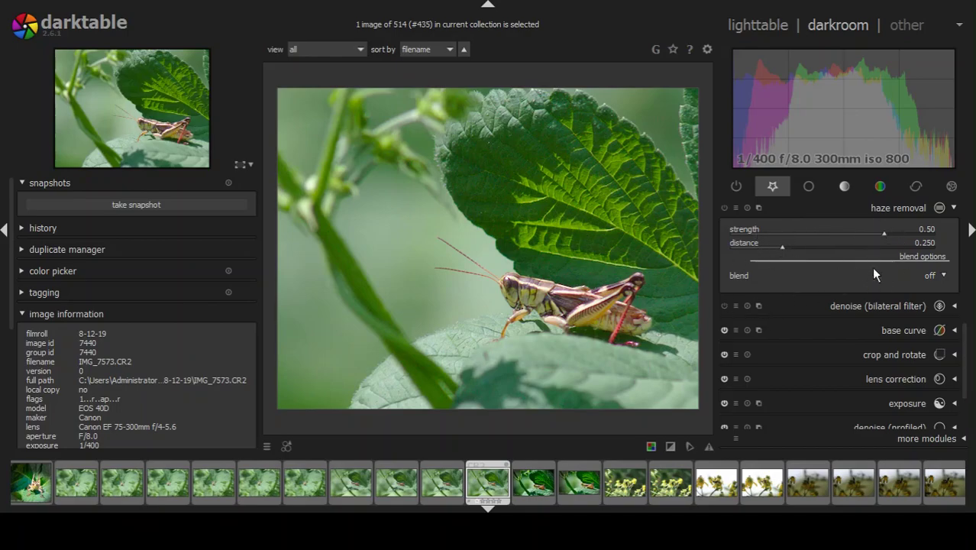
pyautogui.click(724, 208)
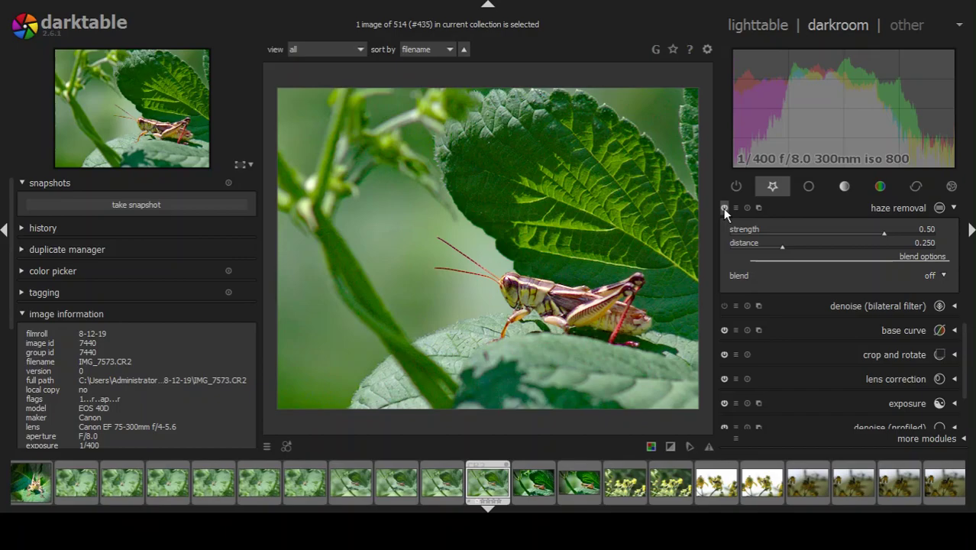
pyautogui.click(911, 209)
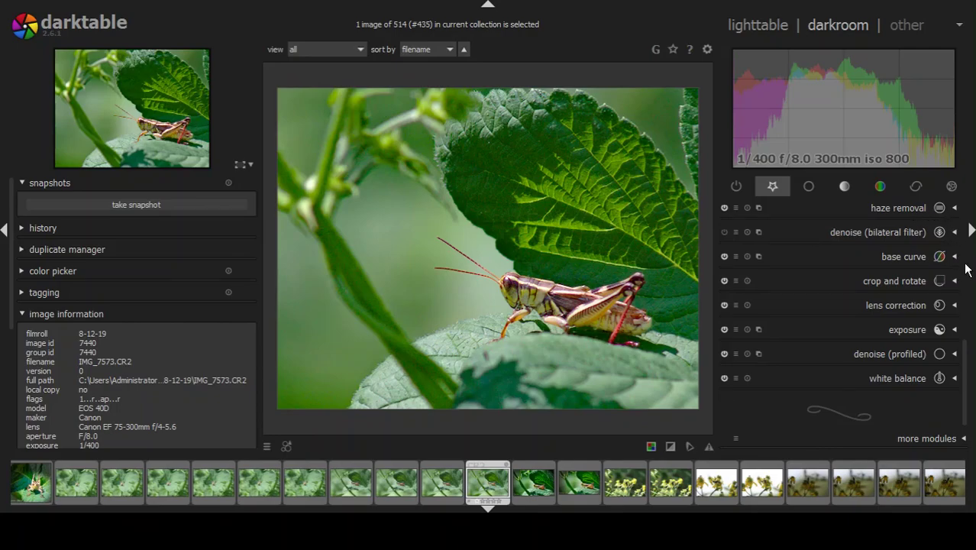
# Compare the cropped photo with and without haze removal, leaving the module enabled.
pyautogui.scroll(6, 965, 268)
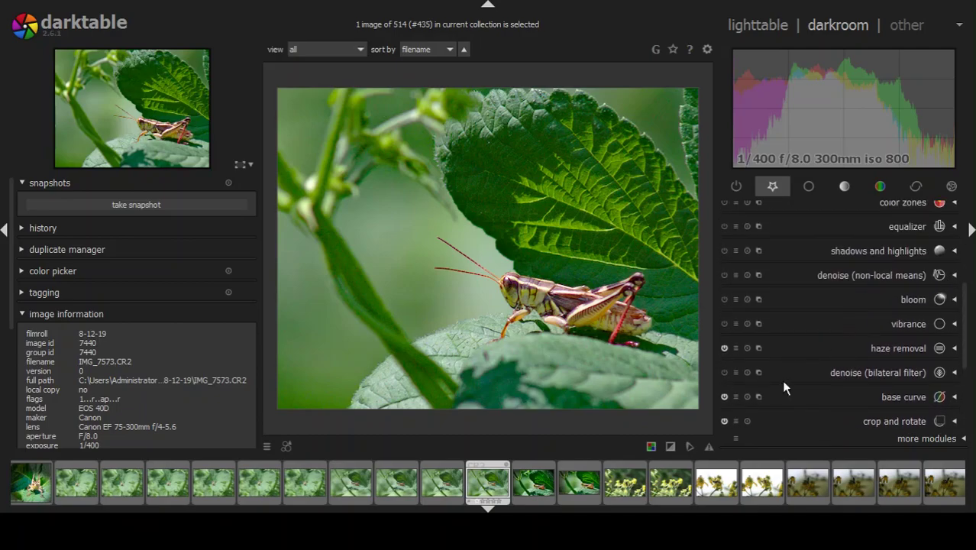
pyautogui.click(723, 348)
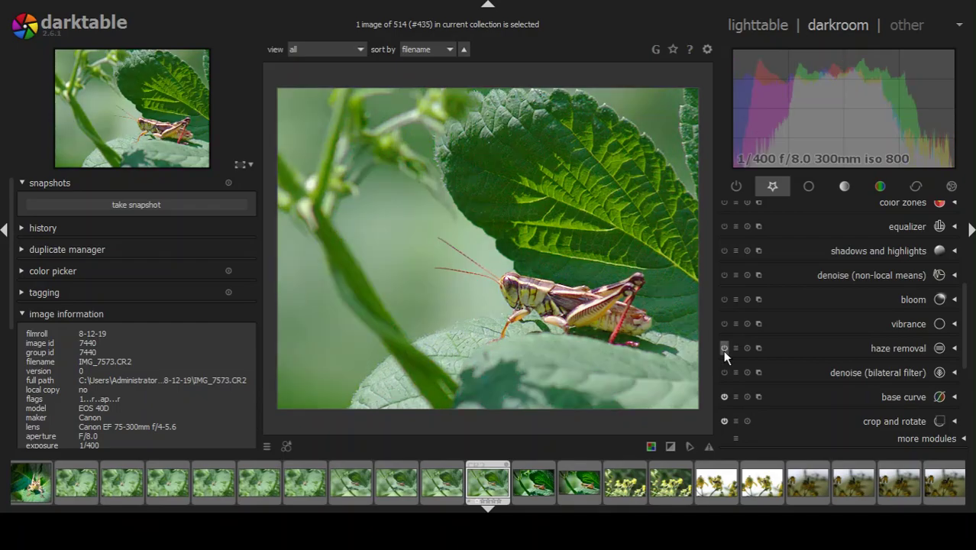
pyautogui.click(724, 348)
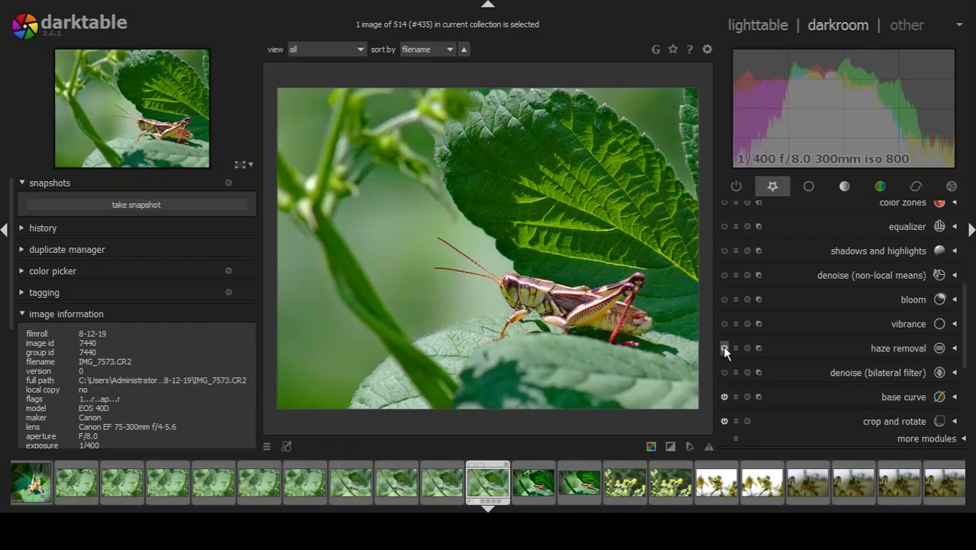
pyautogui.click(724, 348)
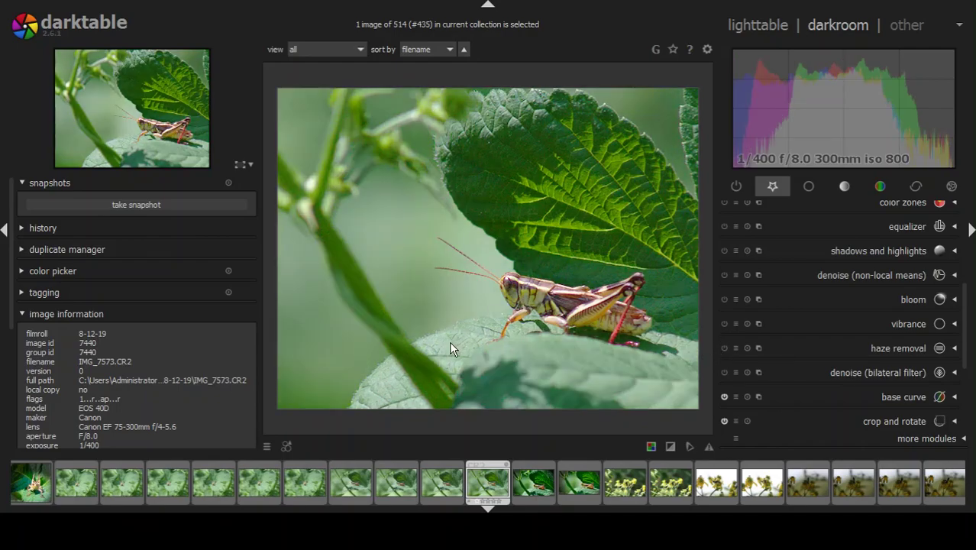
pyautogui.click(724, 348)
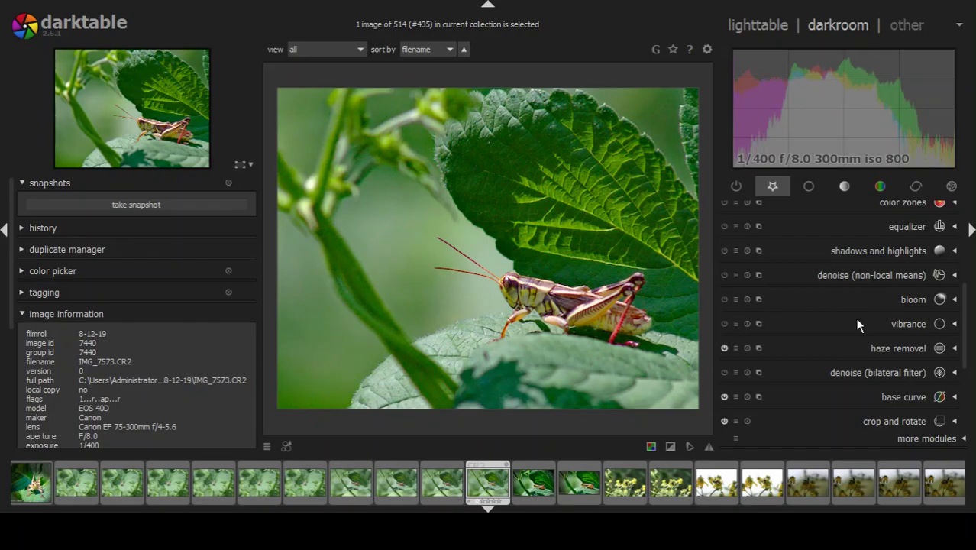
# Try the bloom effect with its default settings and disable it.
pyautogui.click(724, 299)
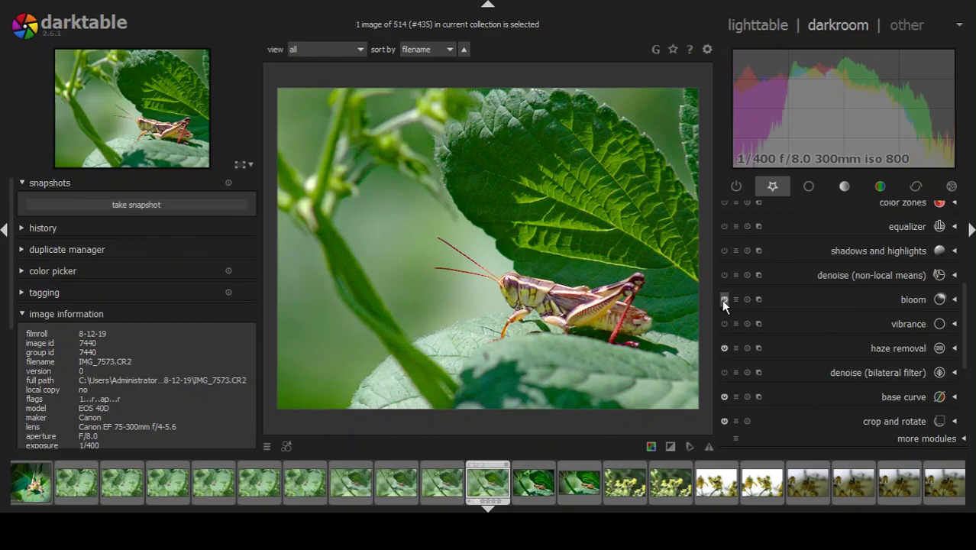
pyautogui.click(724, 300)
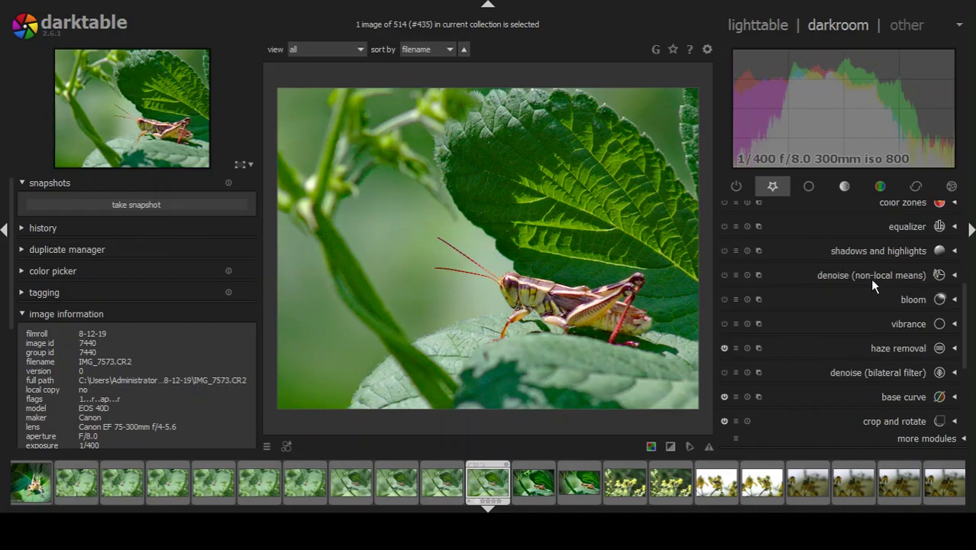
# Enable shadows and highlights with shadows at 50 and highlights at -50, comparing the photo with and without the adjustment.
pyautogui.click(867, 251)
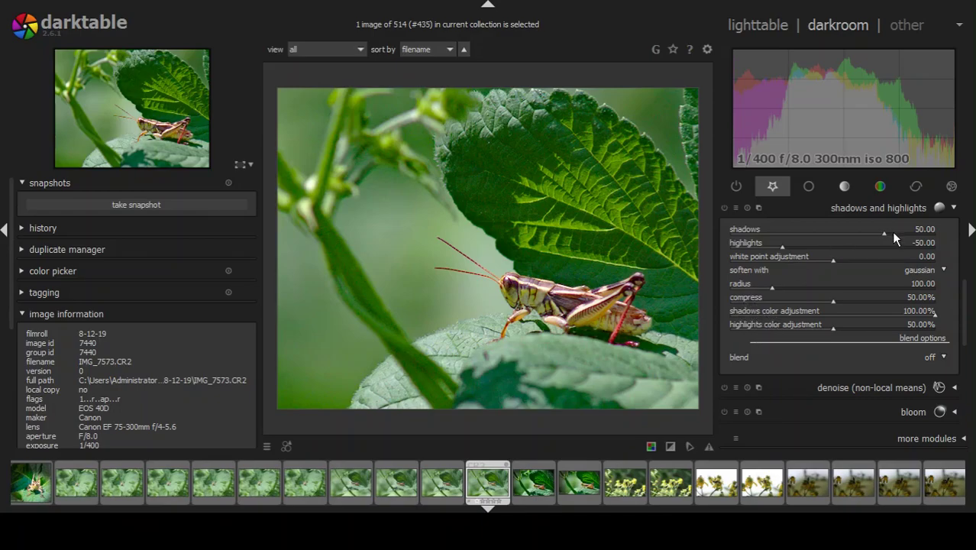
pyautogui.click(724, 208)
pyautogui.click(724, 208)
pyautogui.click(723, 211)
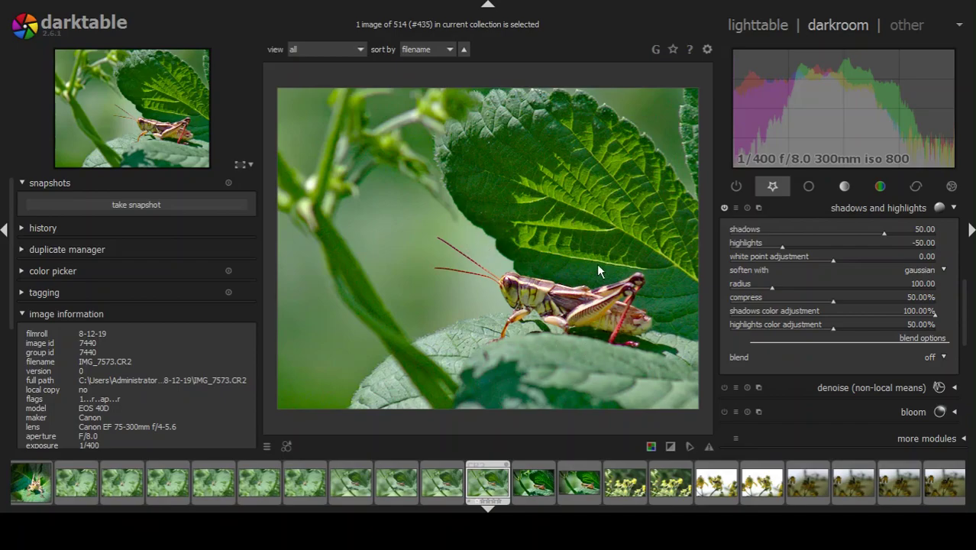
pyautogui.click(909, 209)
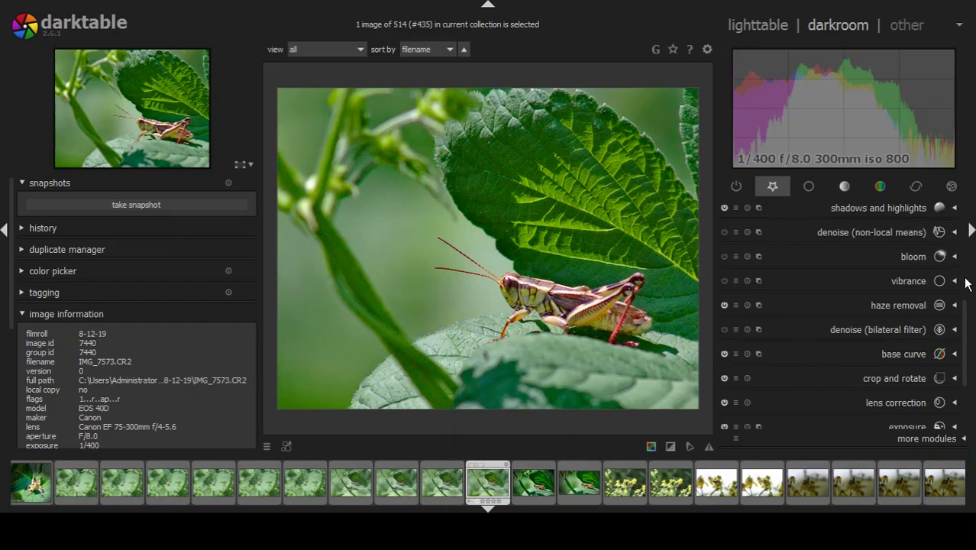
# Boost the mid-to-fine luma detail slightly in the equalizer while inspecting the grasshopper at 100%, and return to the full photo.
pyautogui.scroll(4, 966, 283)
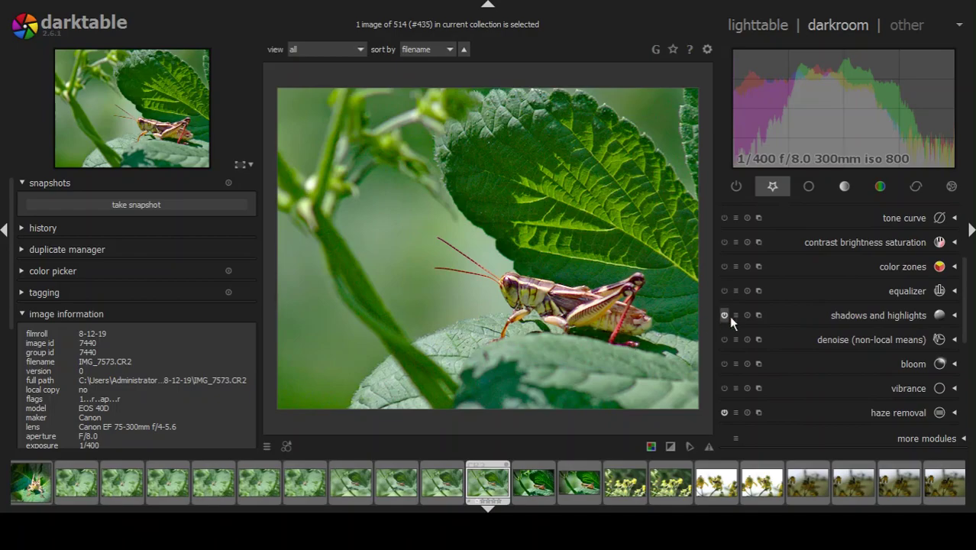
pyautogui.click(899, 289)
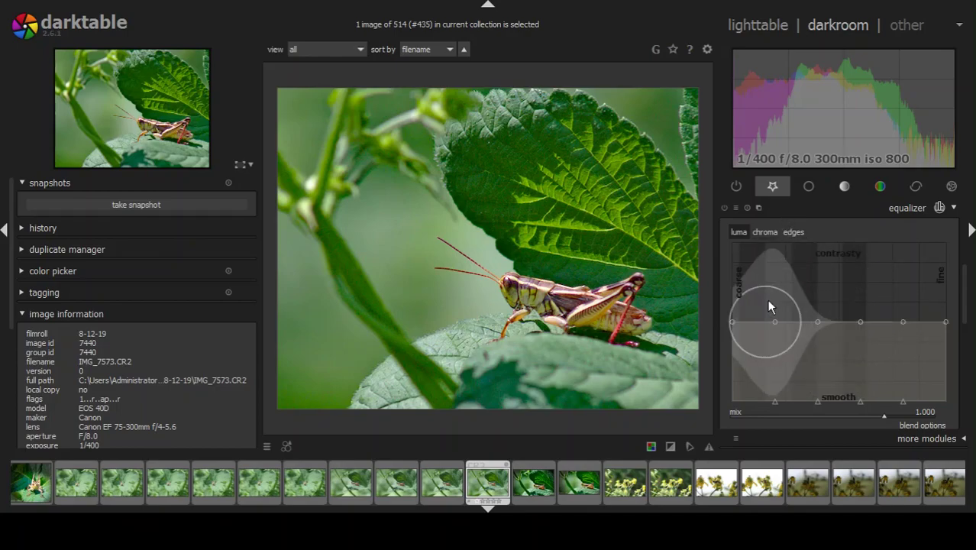
pyautogui.click(762, 331)
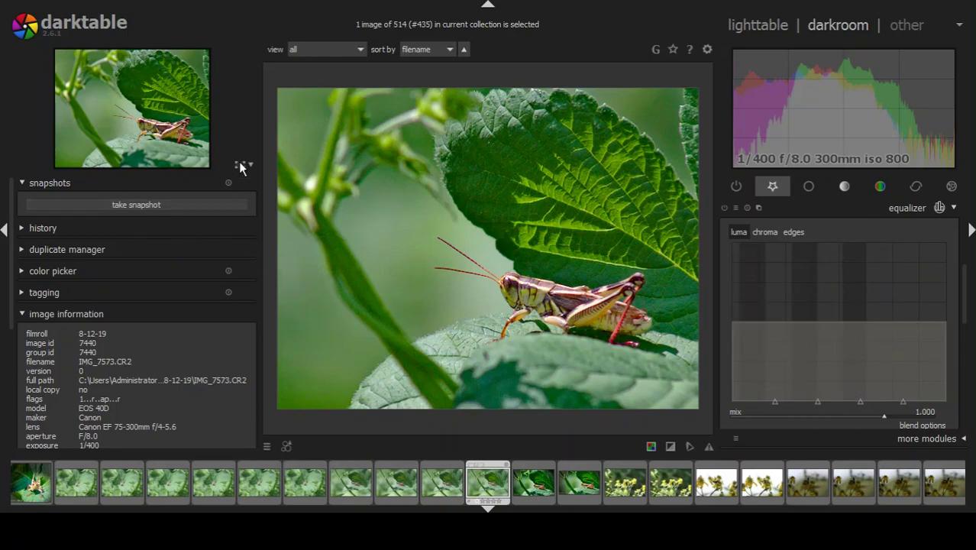
pyautogui.middleClick(265, 209)
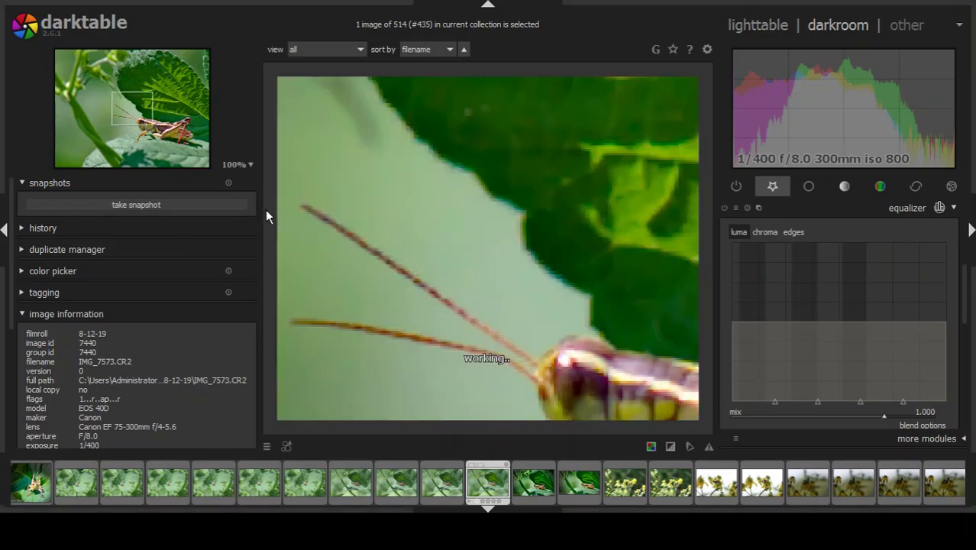
pyautogui.click(148, 128)
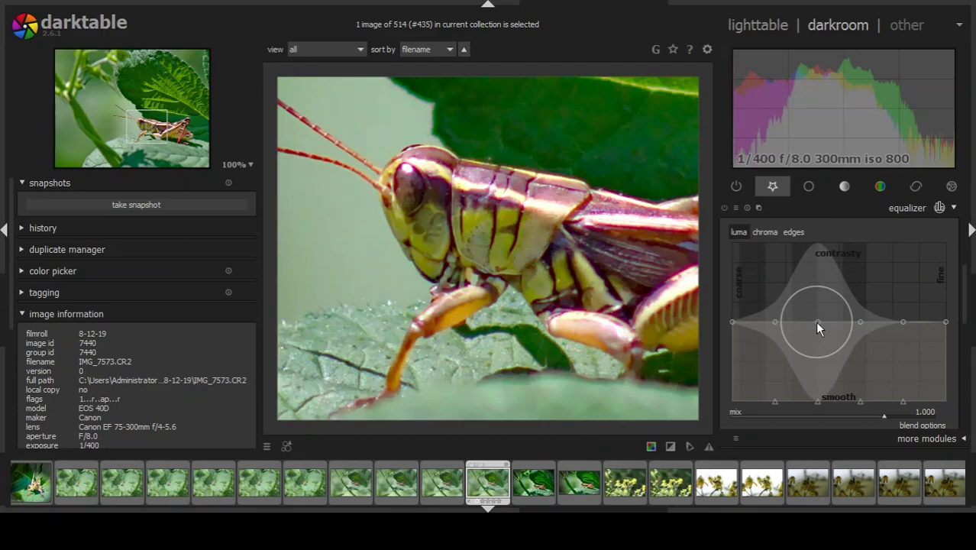
pyautogui.moveTo(816, 326); pyautogui.dragTo(816, 313)
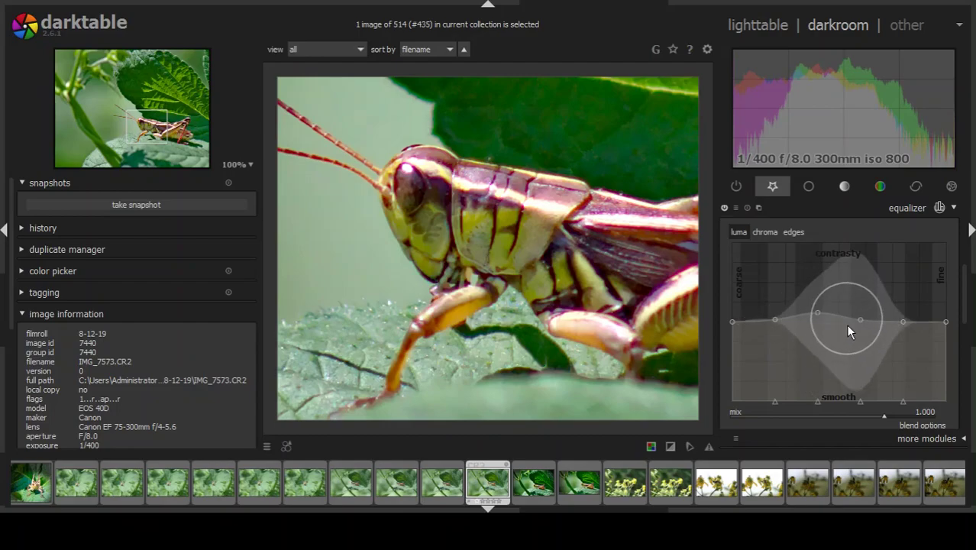
pyautogui.moveTo(860, 319); pyautogui.dragTo(855, 304)
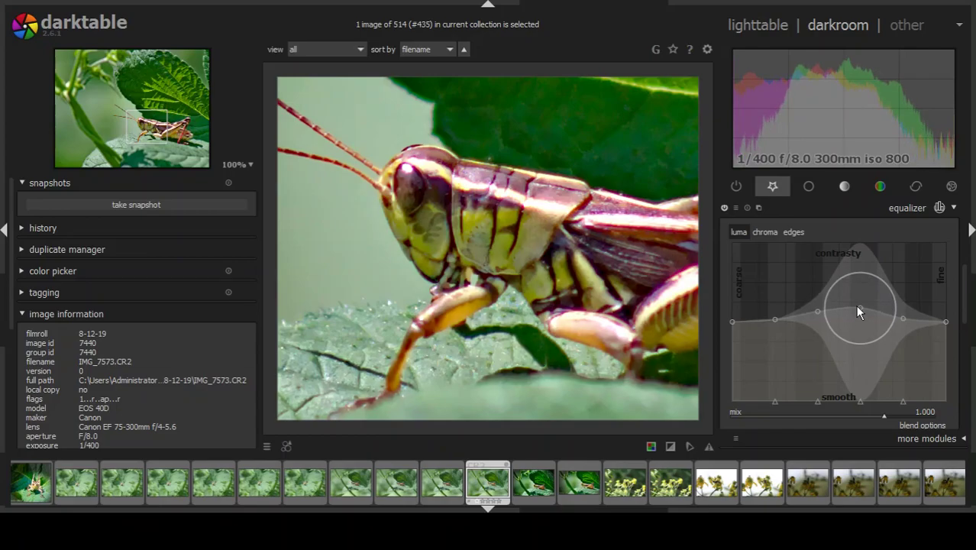
pyautogui.click(899, 209)
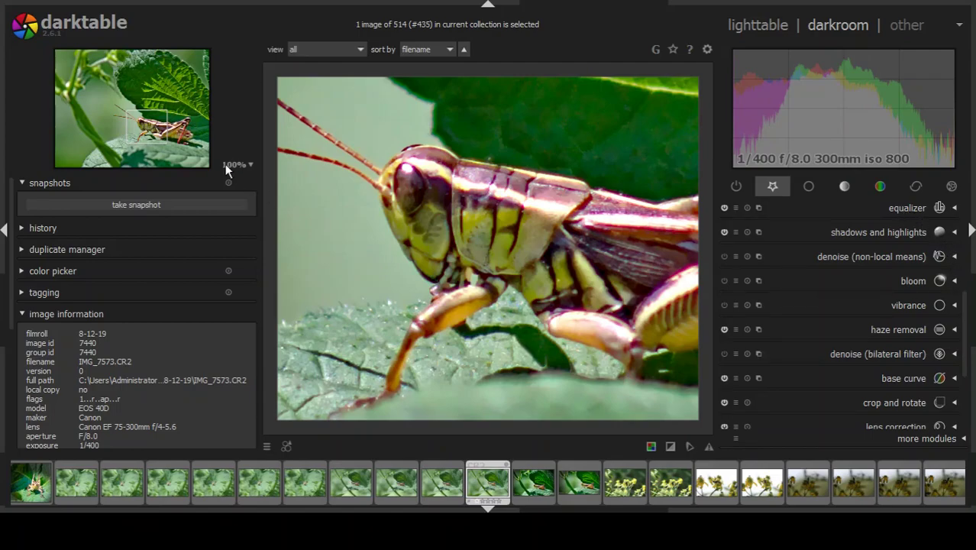
pyautogui.hotkey('alt', '3')
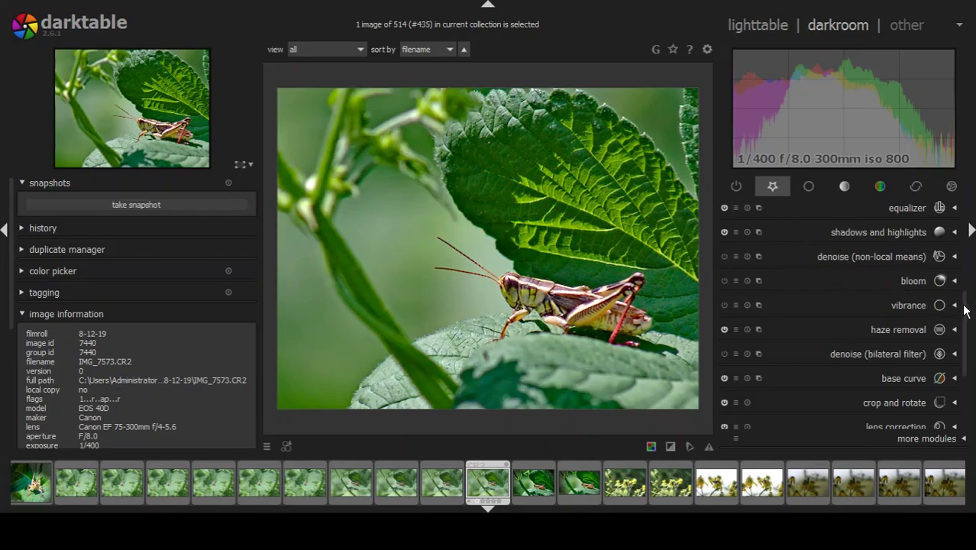
# Sample the large leaf's color in color zones and slightly raise the lightness of its yellow-green hues.
pyautogui.scroll(3, 965, 313)
pyautogui.scroll(4, 965, 315)
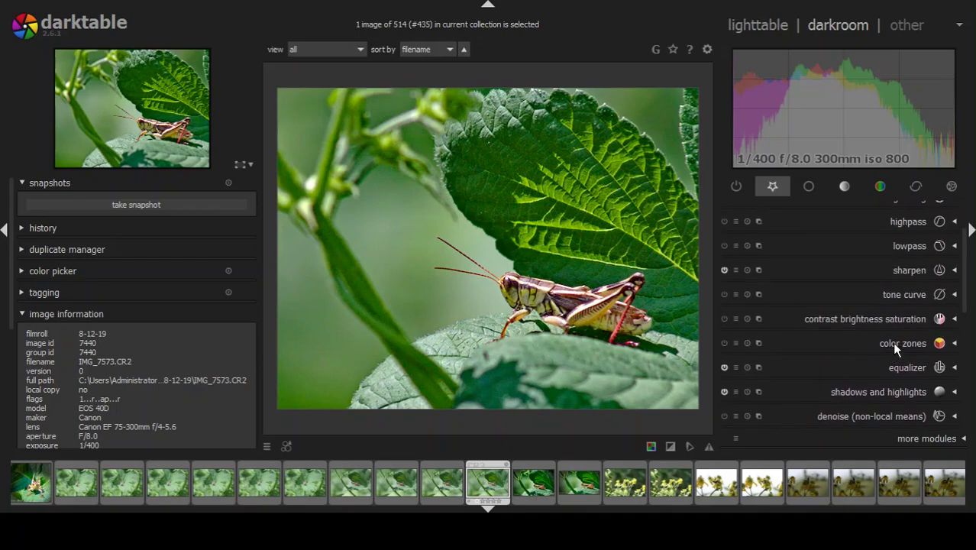
pyautogui.click(894, 345)
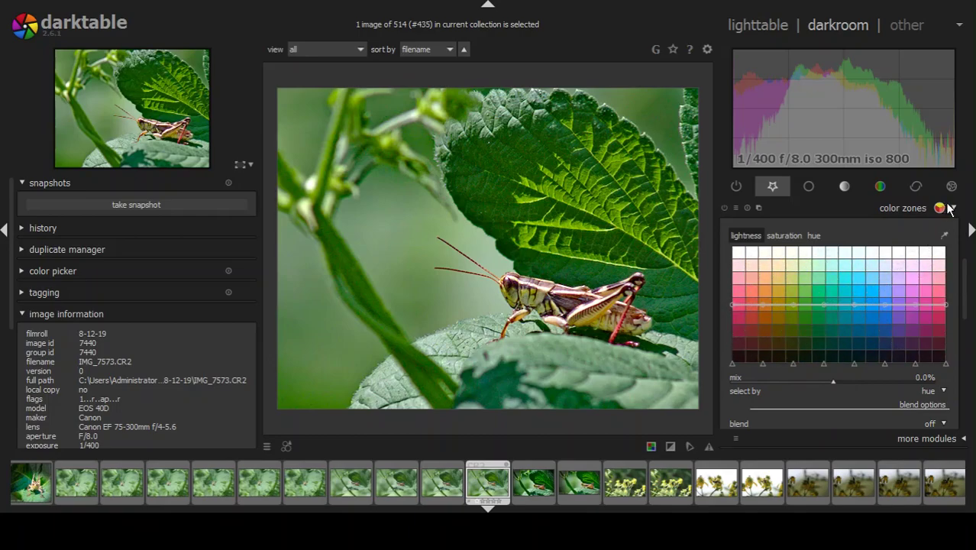
pyautogui.click(943, 237)
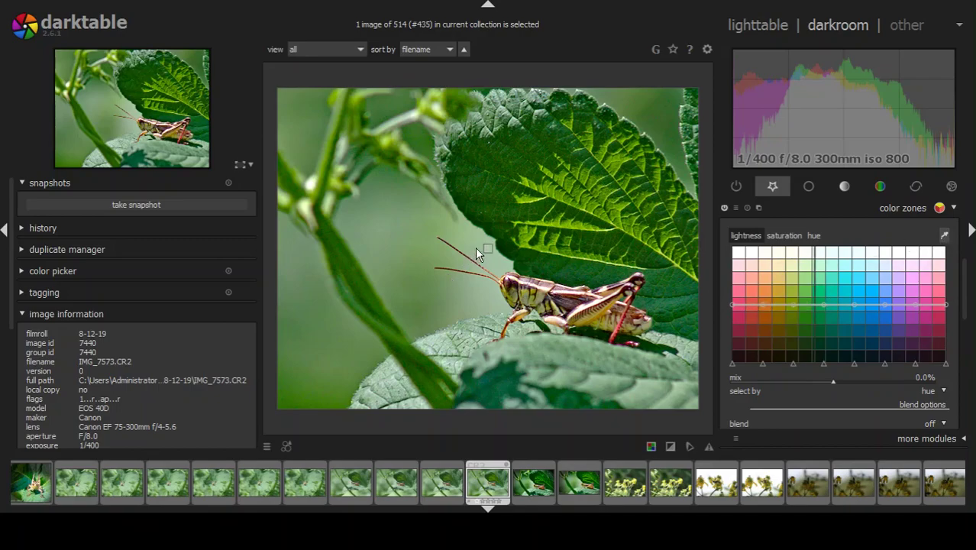
pyautogui.click(506, 285)
pyautogui.click(570, 188)
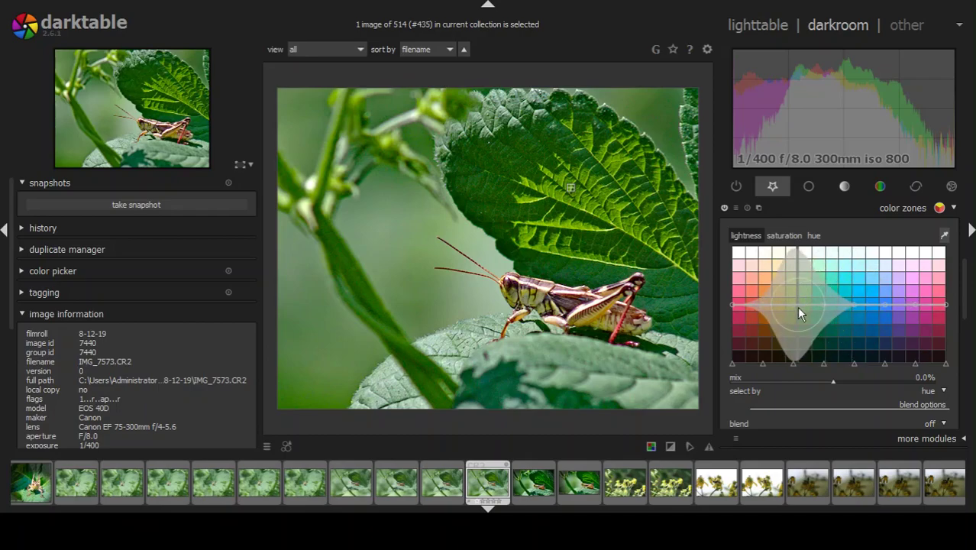
pyautogui.moveTo(796, 305); pyautogui.dragTo(795, 298)
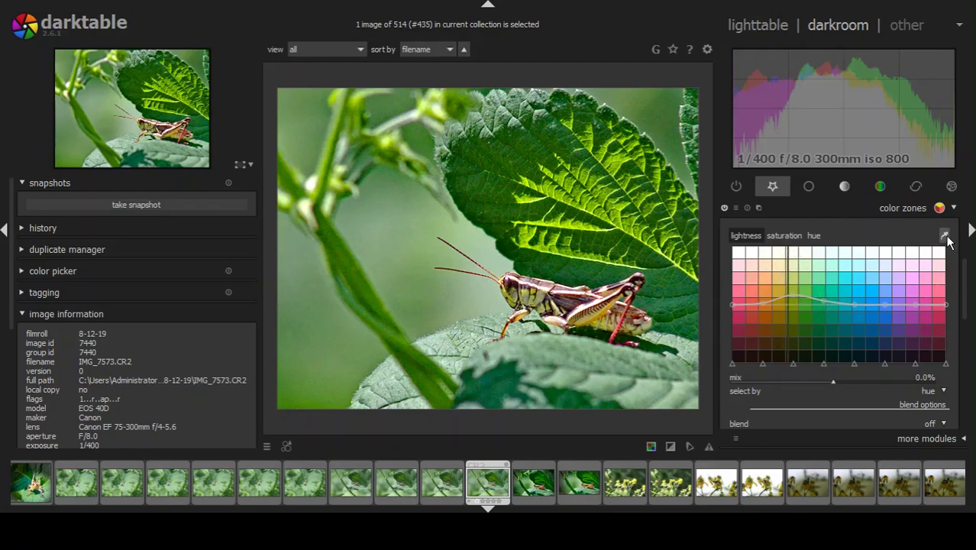
pyautogui.click(919, 208)
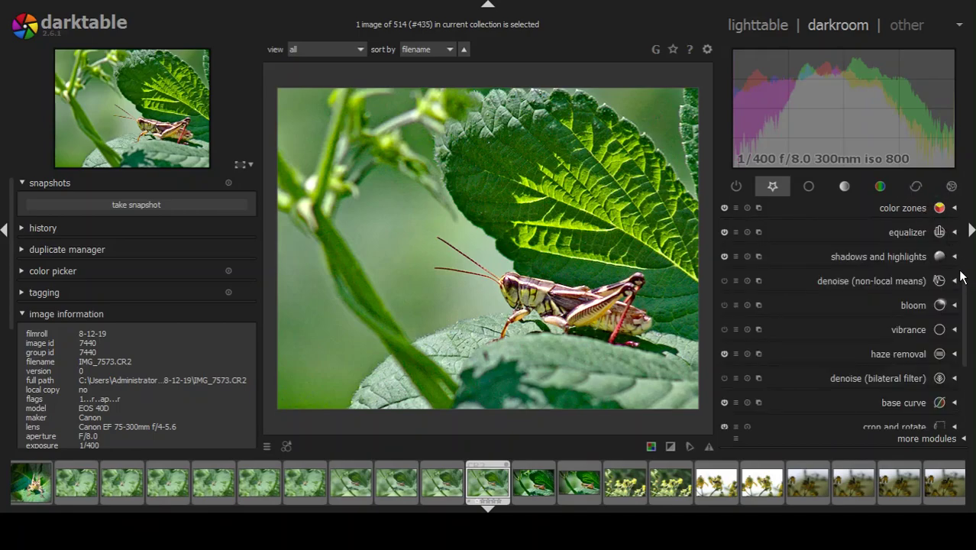
# Set contrast to 0.17, brightness to -0.07 and saturation to 0.22 in contrast brightness saturation.
pyautogui.scroll(4, 963, 283)
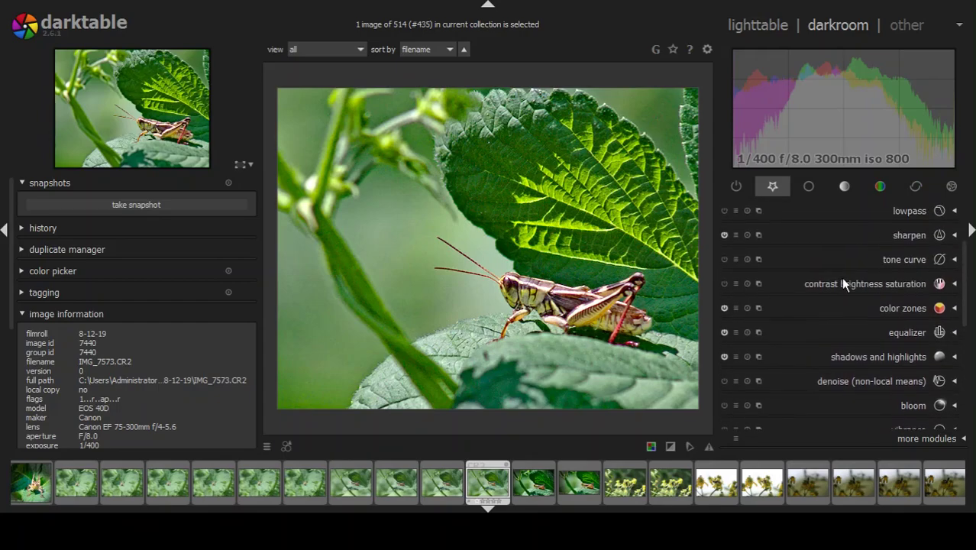
pyautogui.click(842, 287)
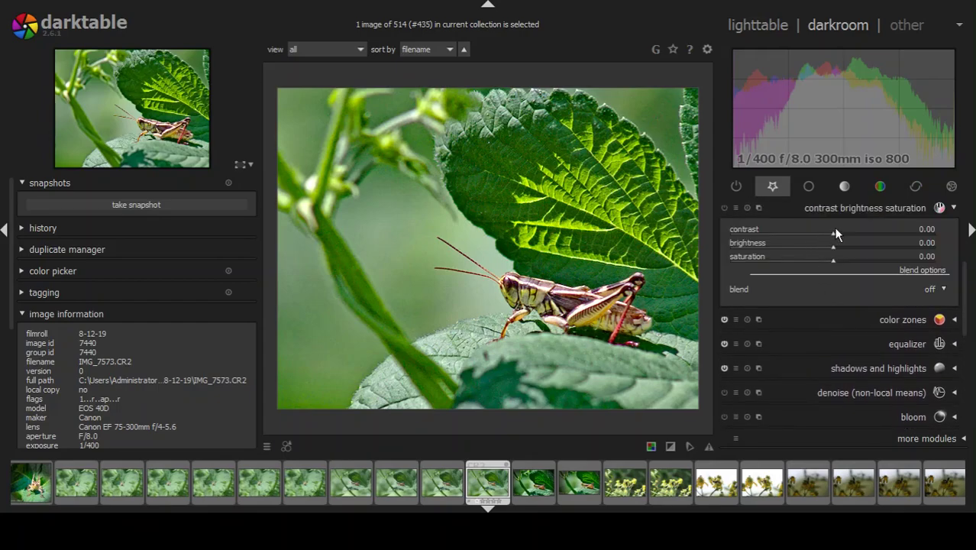
pyautogui.moveTo(833, 236); pyautogui.dragTo(849, 233)
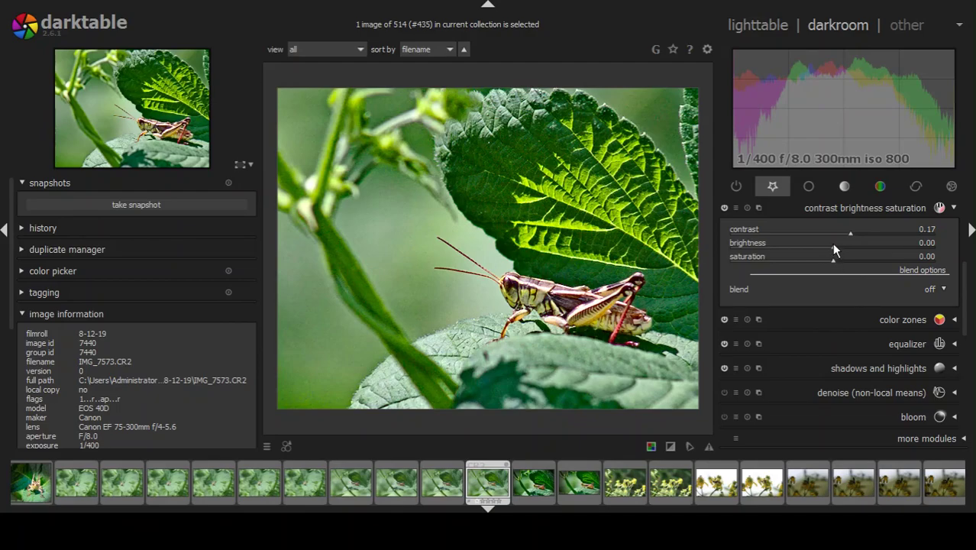
pyautogui.moveTo(831, 245); pyautogui.dragTo(823, 247)
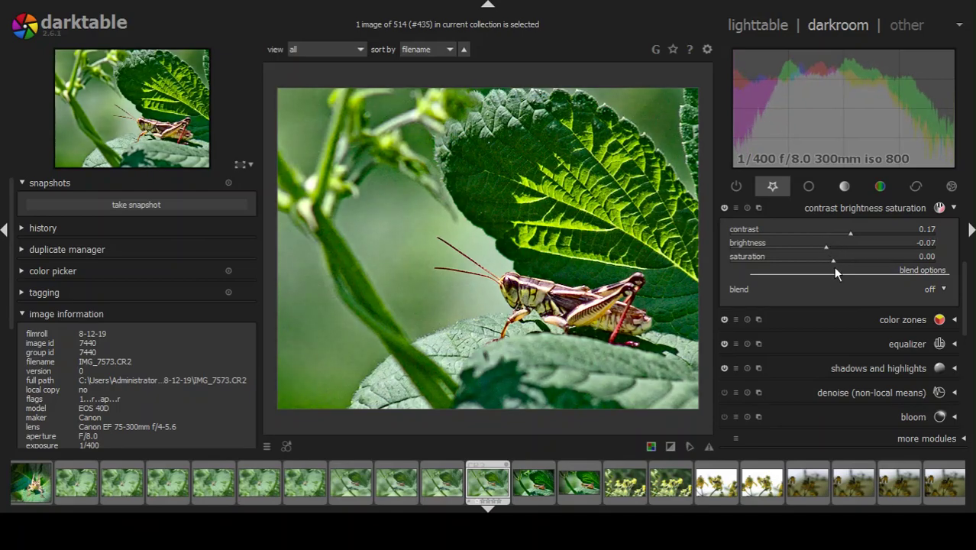
pyautogui.moveTo(832, 260); pyautogui.dragTo(854, 262)
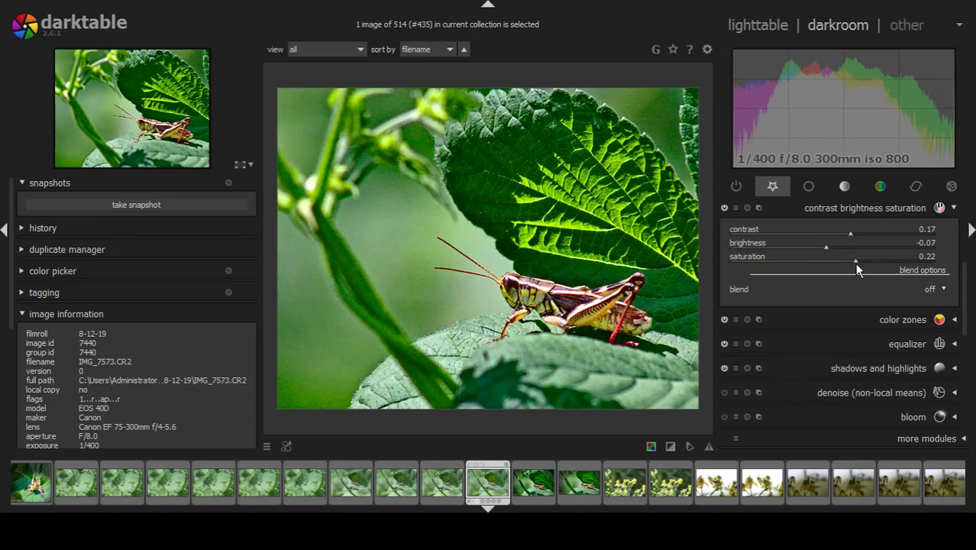
pyautogui.click(857, 209)
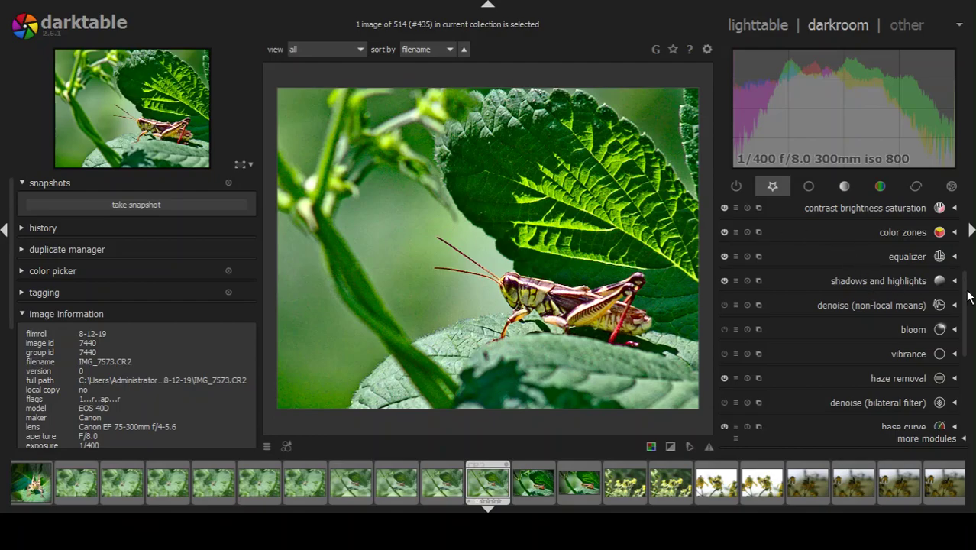
# Shape the tone curve into a gentle S, lifting the highlights and lowering the shadows, with RGB linked channels.
pyautogui.scroll(5, 964, 298)
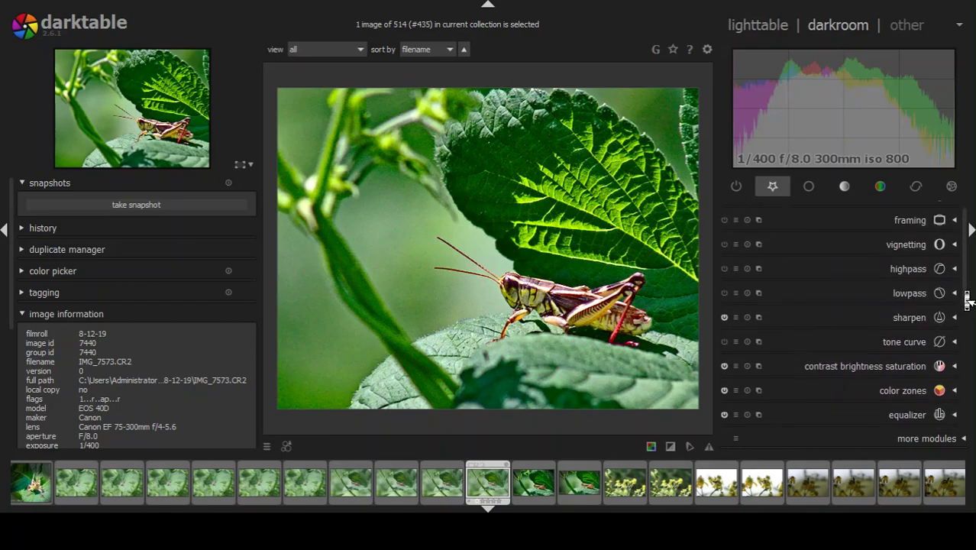
pyautogui.click(893, 345)
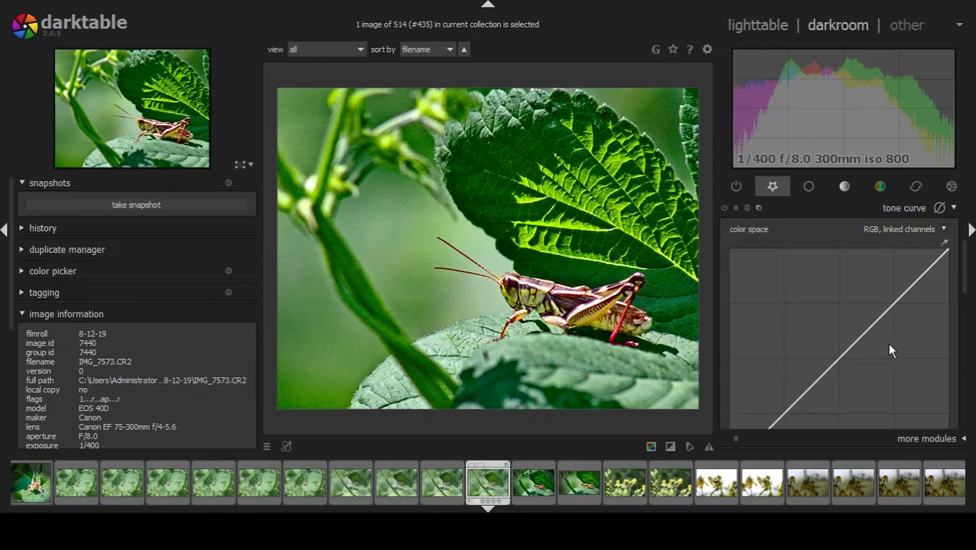
pyautogui.click(897, 297)
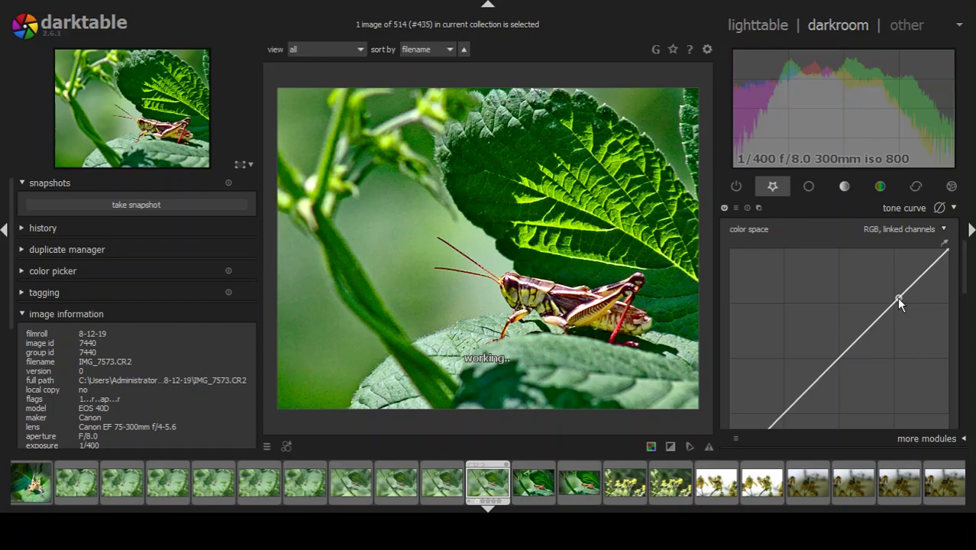
pyautogui.moveTo(893, 296); pyautogui.dragTo(888, 294)
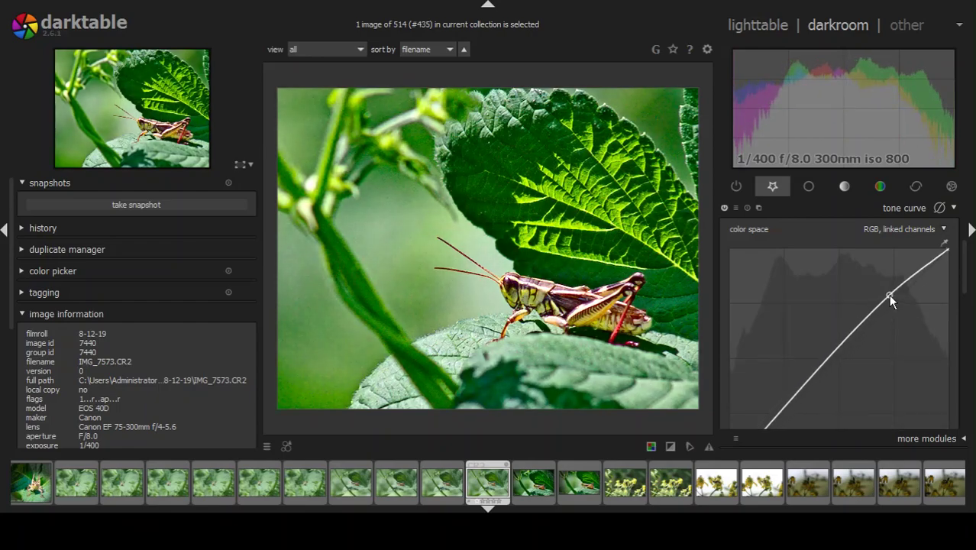
pyautogui.click(801, 390)
pyautogui.moveTo(803, 392); pyautogui.dragTo(807, 396)
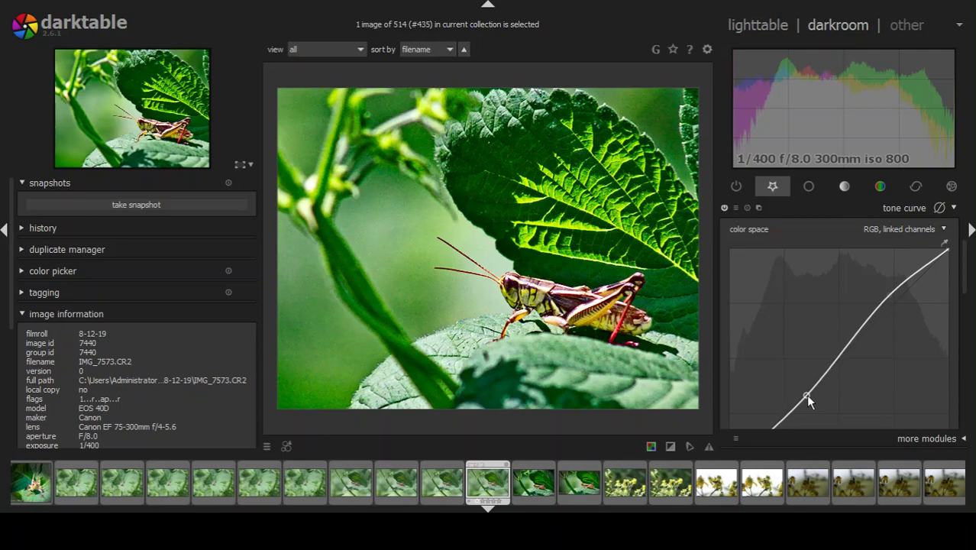
pyautogui.click(899, 208)
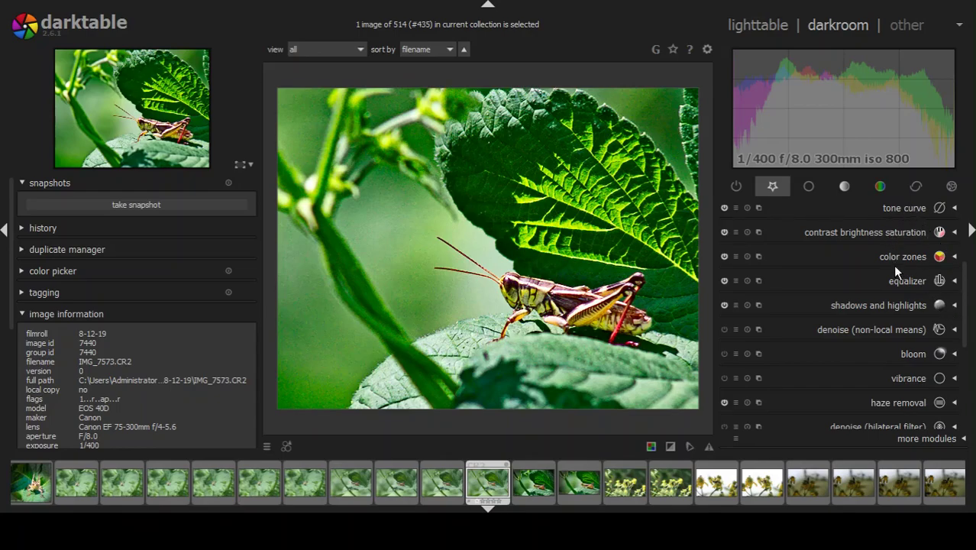
# Reduce the saturation in contrast brightness saturation to slightly above 0.09.
pyautogui.click(884, 232)
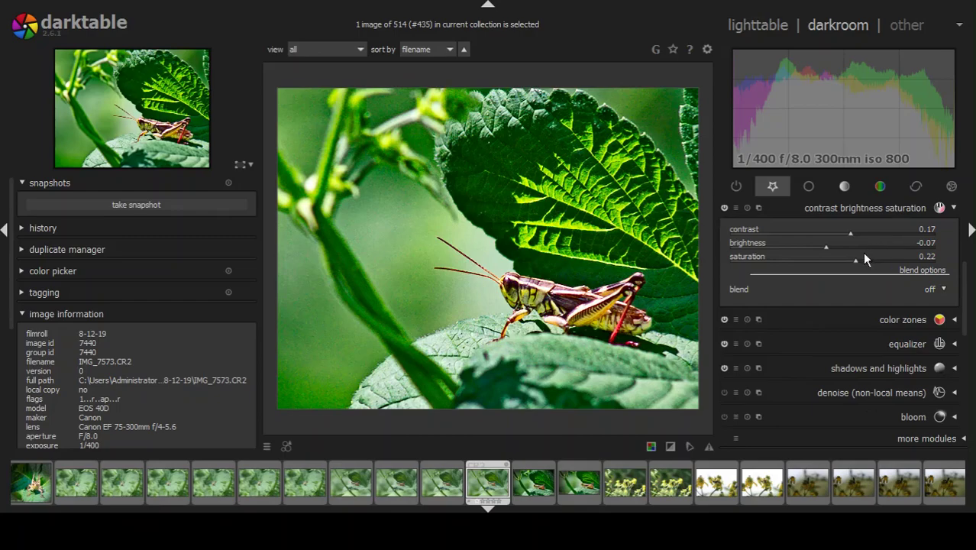
pyautogui.moveTo(854, 259); pyautogui.dragTo(843, 262)
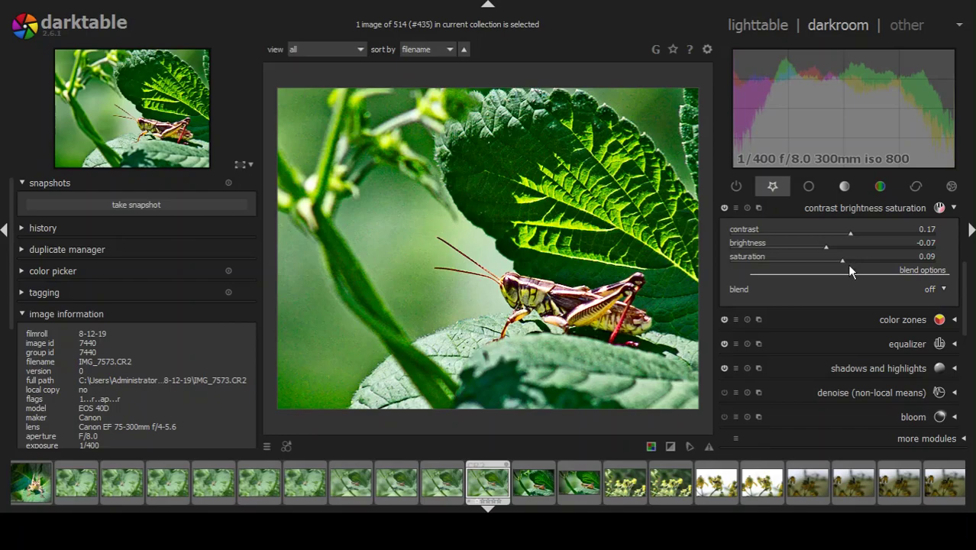
pyautogui.click(844, 261)
pyautogui.moveTo(844, 260); pyautogui.dragTo(846, 261)
pyautogui.click(874, 210)
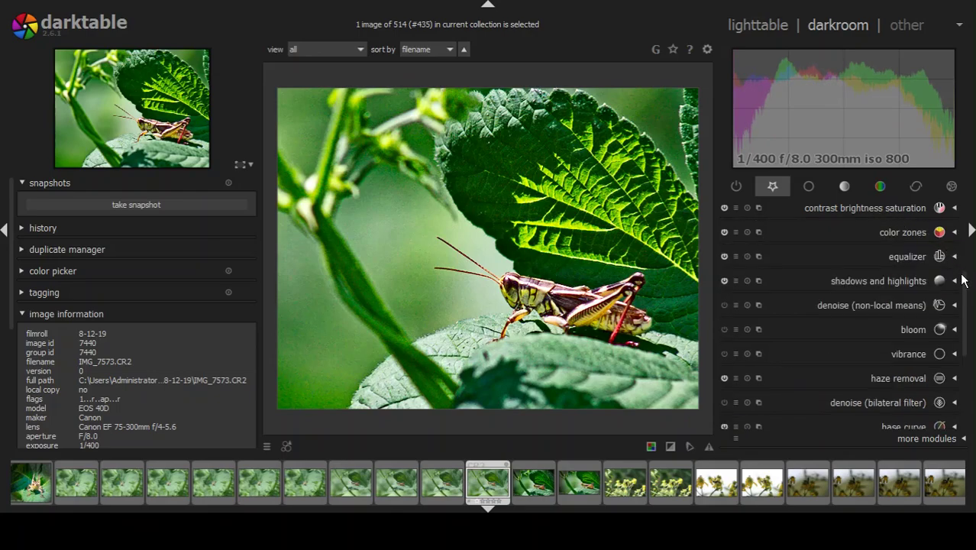
# Increase the amount in the sharpen module moderately.
pyautogui.scroll(3, 965, 284)
pyautogui.scroll(2, 964, 284)
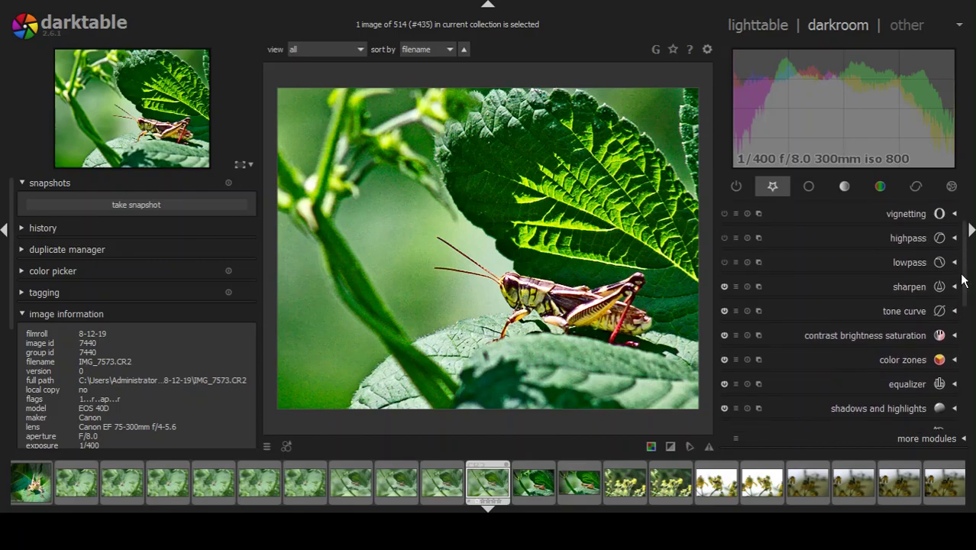
pyautogui.scroll(-2, 964, 281)
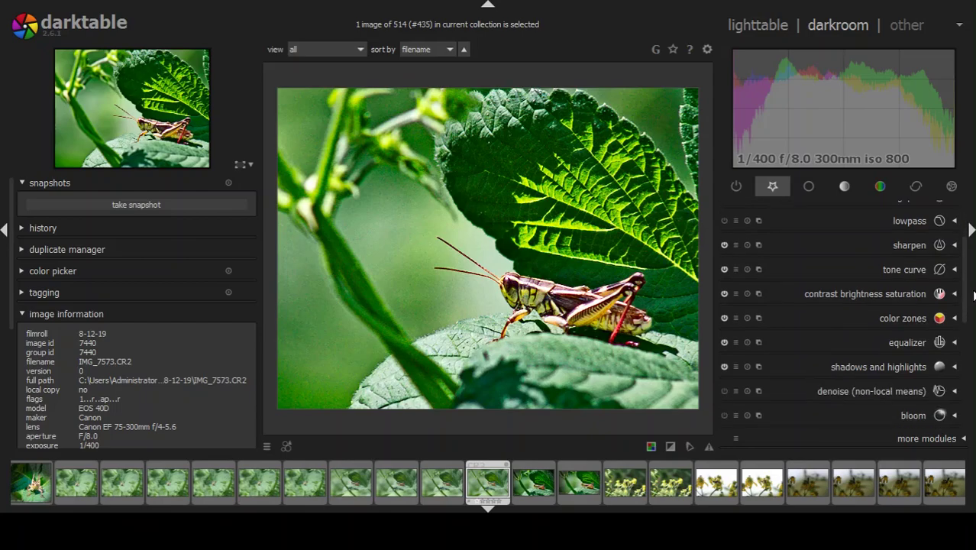
pyautogui.scroll(1, 966, 286)
pyautogui.scroll(3, 971, 294)
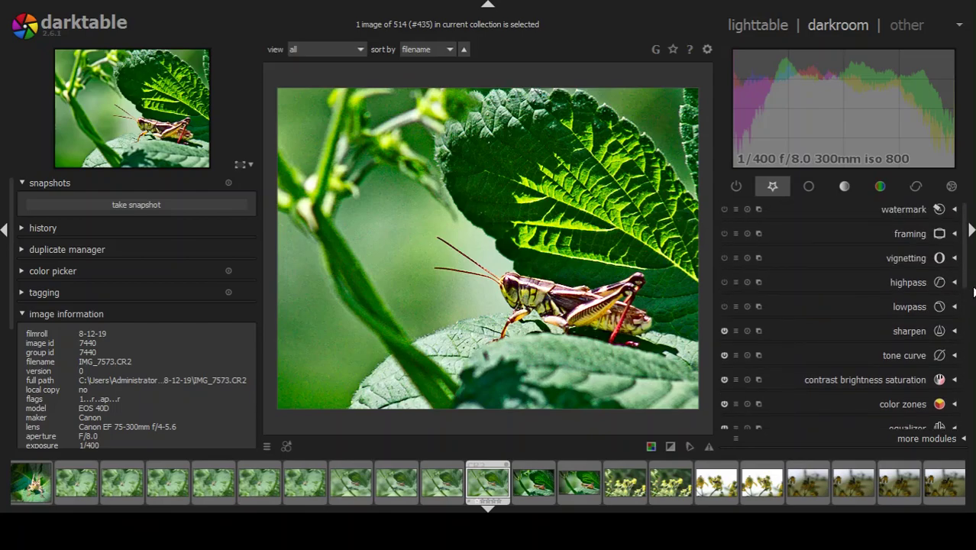
pyautogui.click(904, 336)
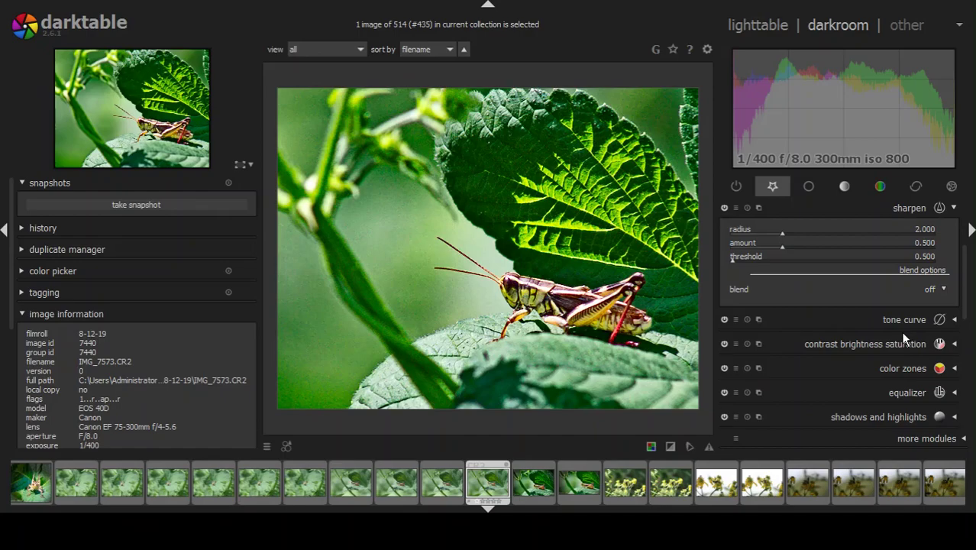
pyautogui.click(804, 246)
pyautogui.click(899, 209)
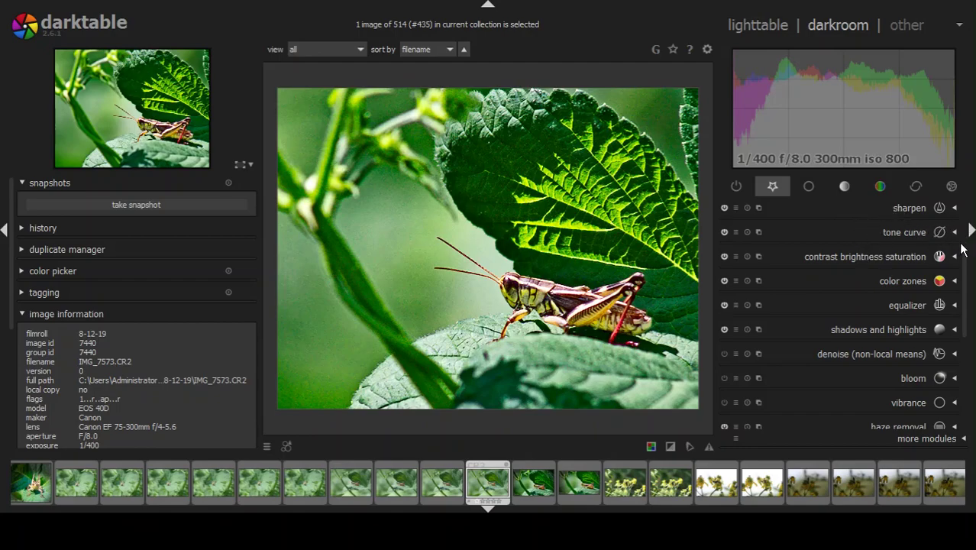
# Add a vignette centred on the grasshopper's head, with scale about 72.5%, width/height ratio about 1.19, horizontal center 0.112 and vertical center 0.231.
pyautogui.scroll(5, 961, 250)
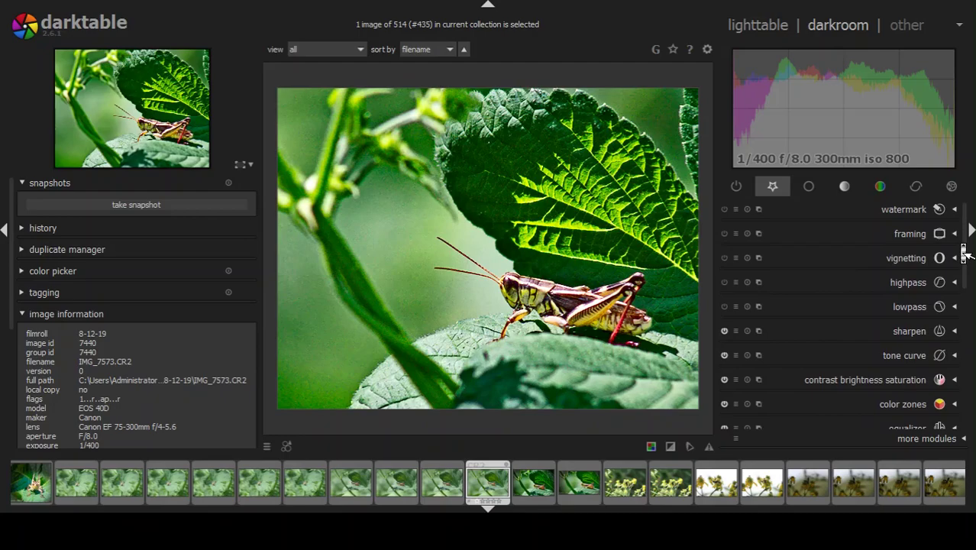
pyautogui.click(899, 259)
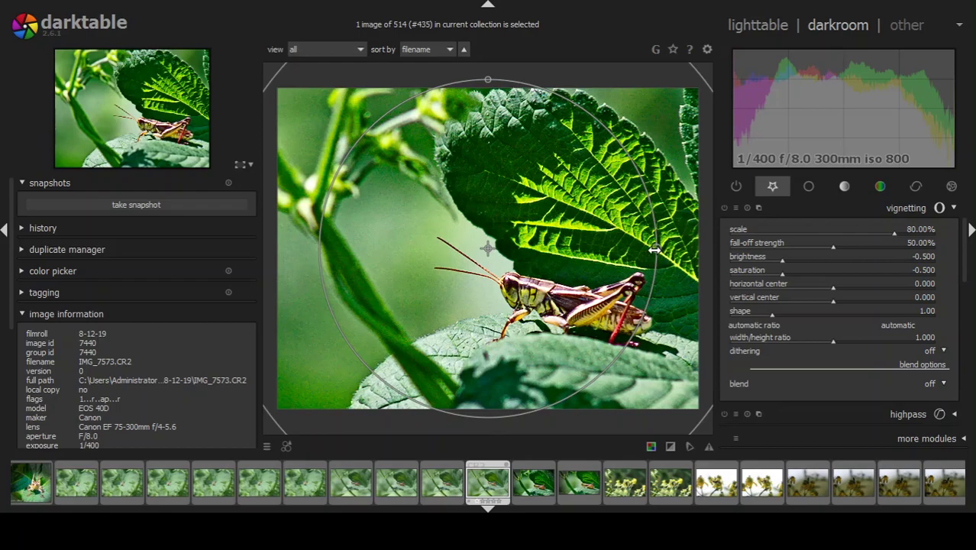
pyautogui.moveTo(654, 249); pyautogui.dragTo(641, 255)
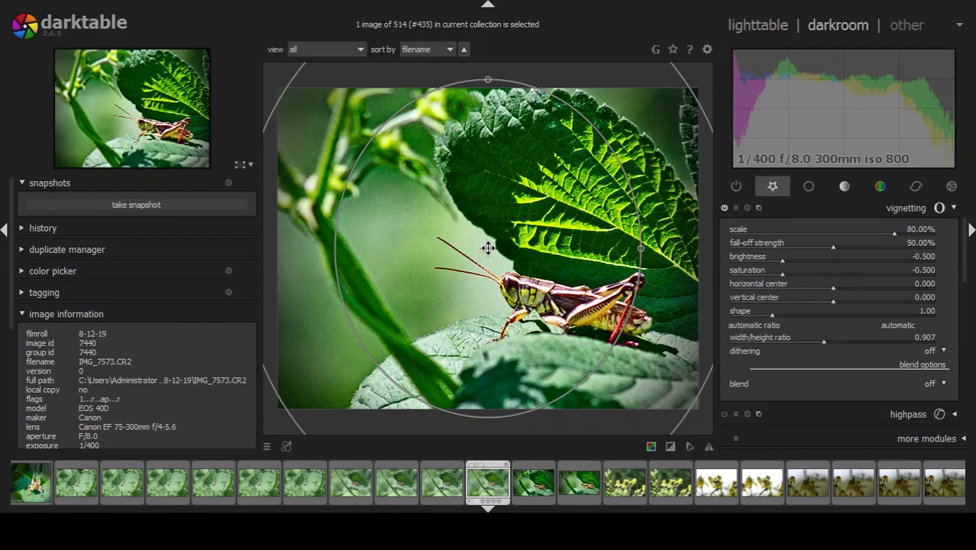
pyautogui.moveTo(487, 248); pyautogui.dragTo(511, 286)
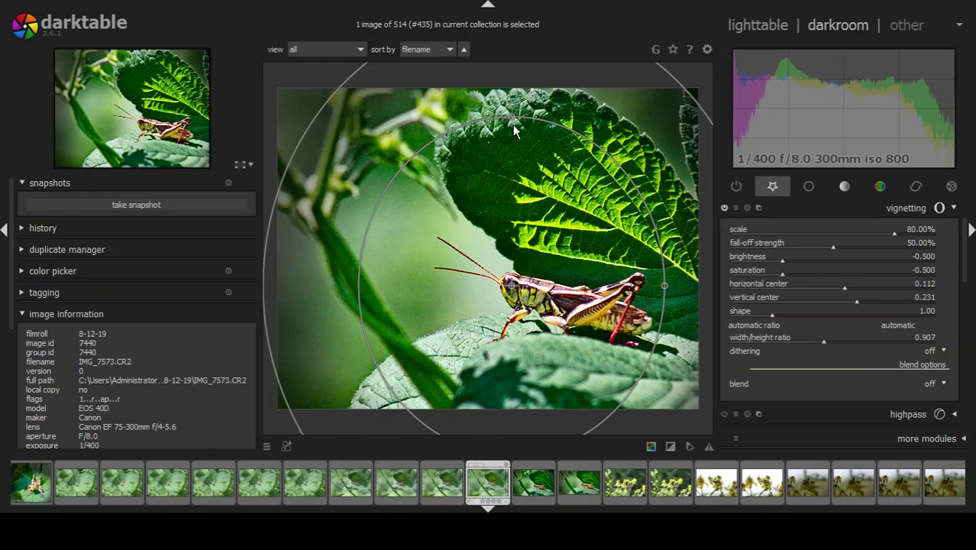
pyautogui.moveTo(512, 116); pyautogui.dragTo(516, 162)
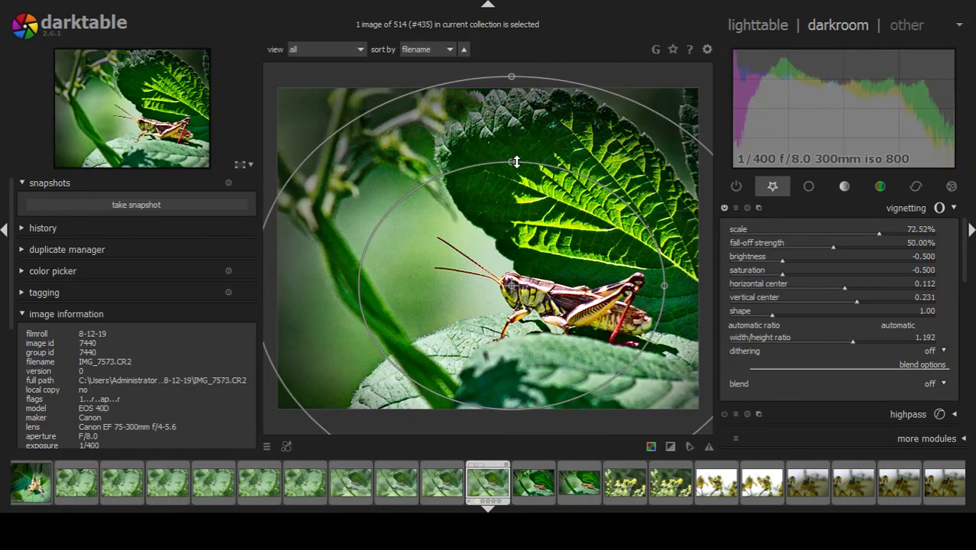
pyautogui.click(906, 206)
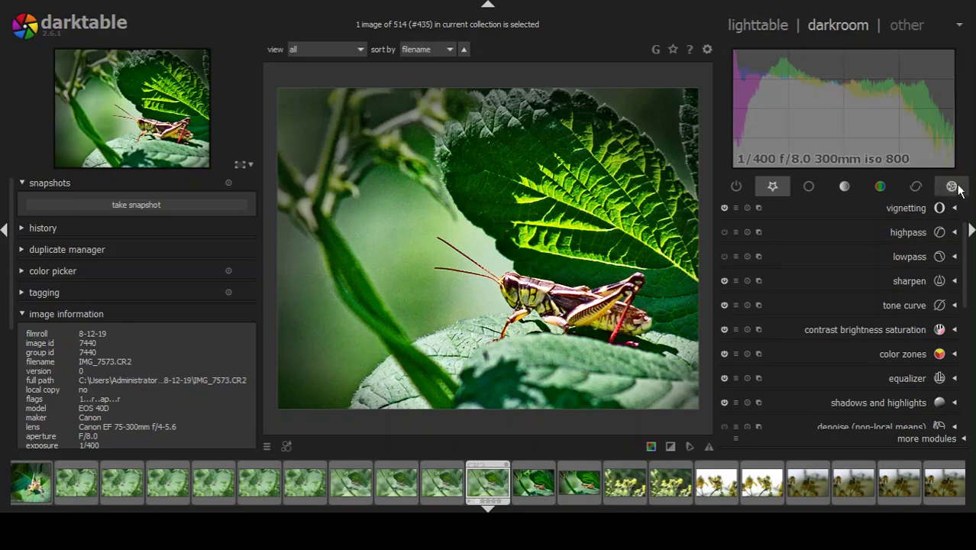
# Turn on the watermark and apply the white simple-text signature with the photographer's name in Vivaldi Oblique at 47% opacity.
pyautogui.scroll(2, 966, 262)
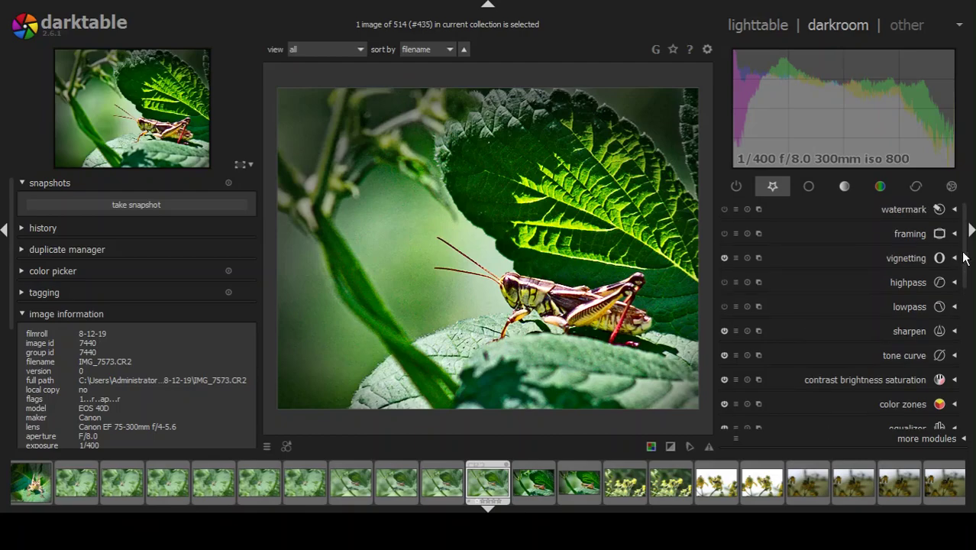
pyautogui.click(901, 209)
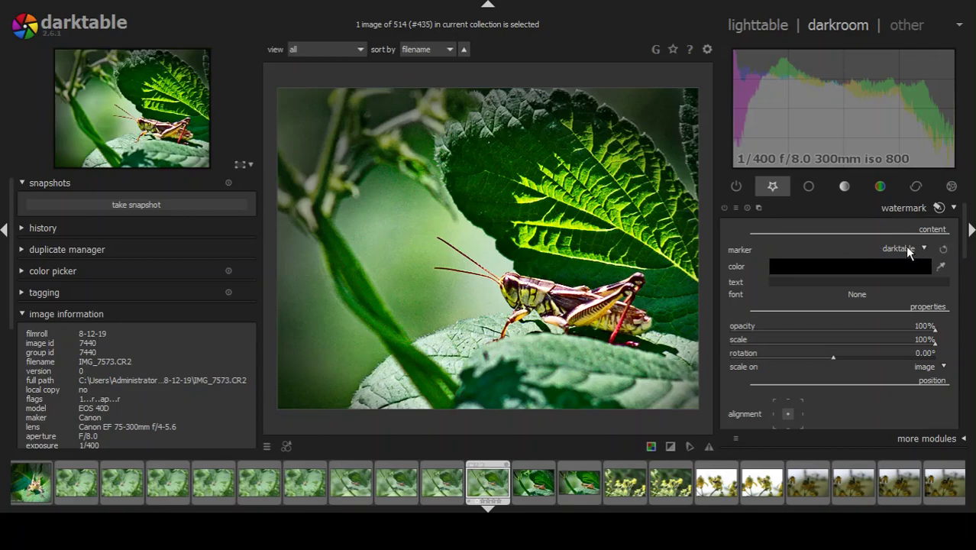
pyautogui.click(724, 207)
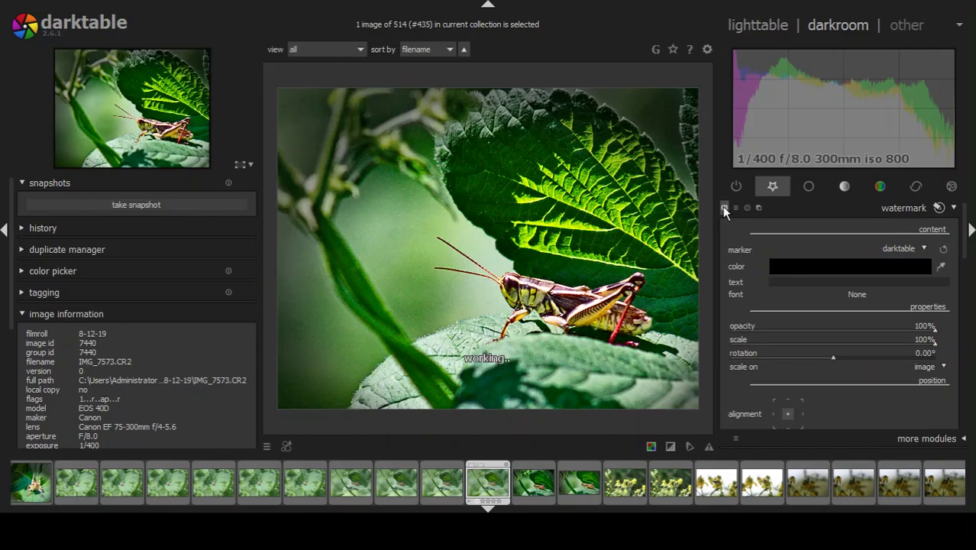
pyautogui.click(801, 427)
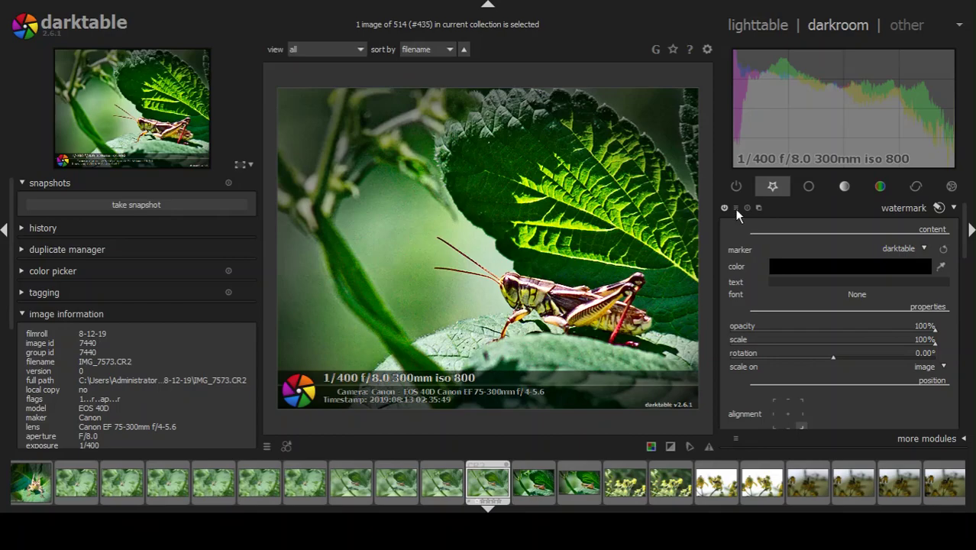
pyautogui.hotkey('ctrl', 'z')
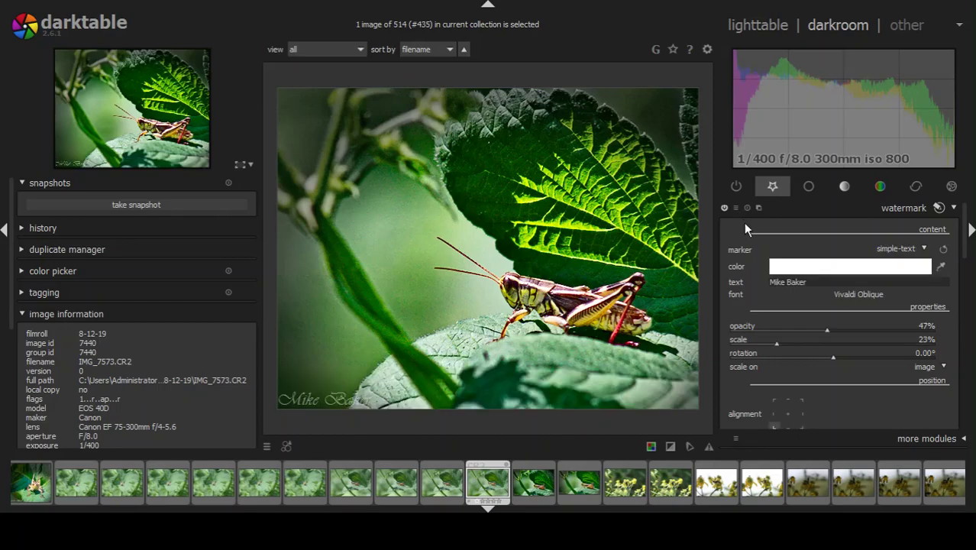
# Set the signature watermark's scale to 32% and align it to the photo's bottom-right corner.
pyautogui.click(795, 345)
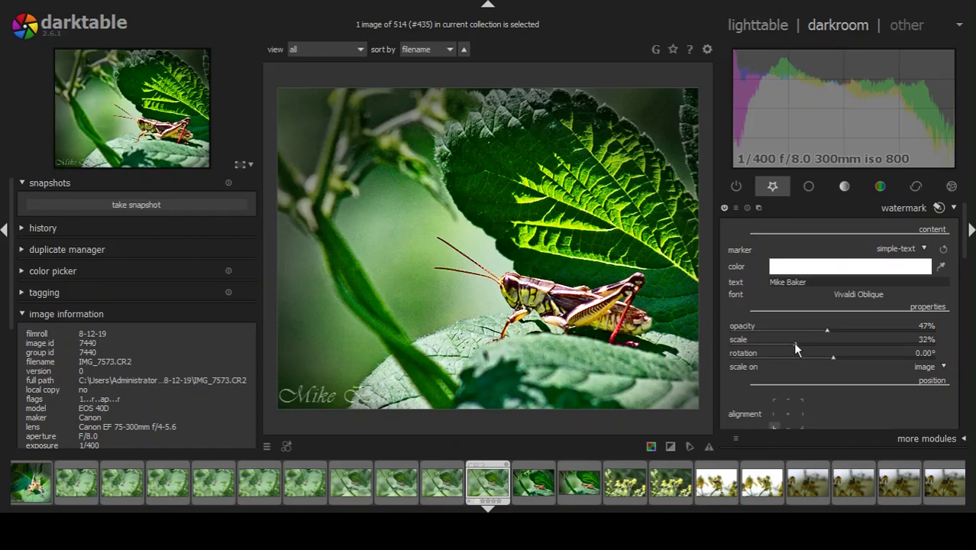
pyautogui.click(801, 425)
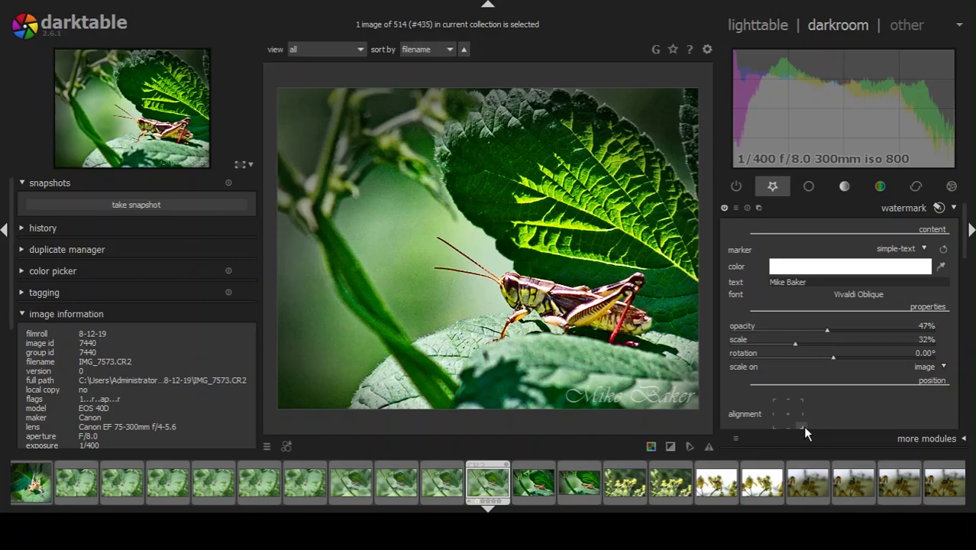
pyautogui.click(894, 213)
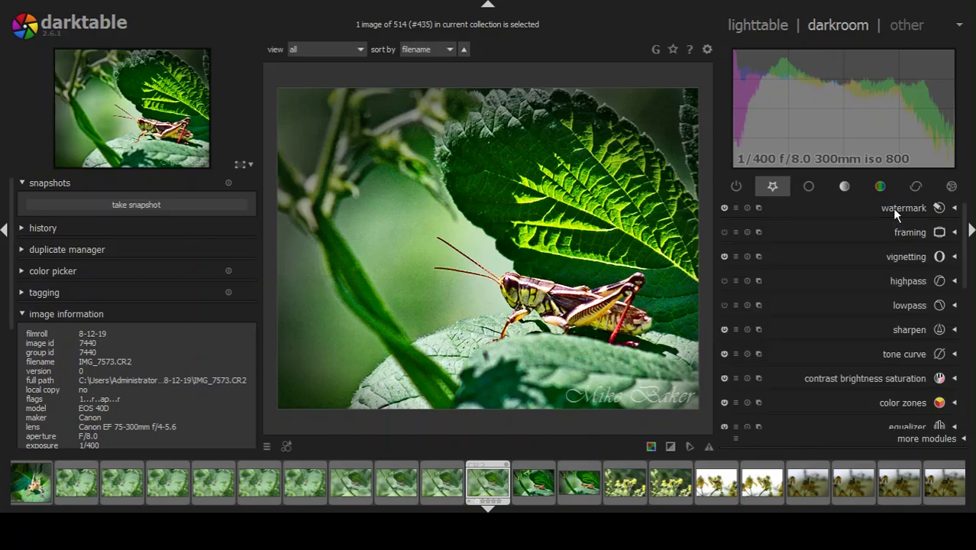
# Hide the editing modules to enlarge the finished photo, and reopen it in the darkroom from the lighttable.
pyautogui.click(971, 229)
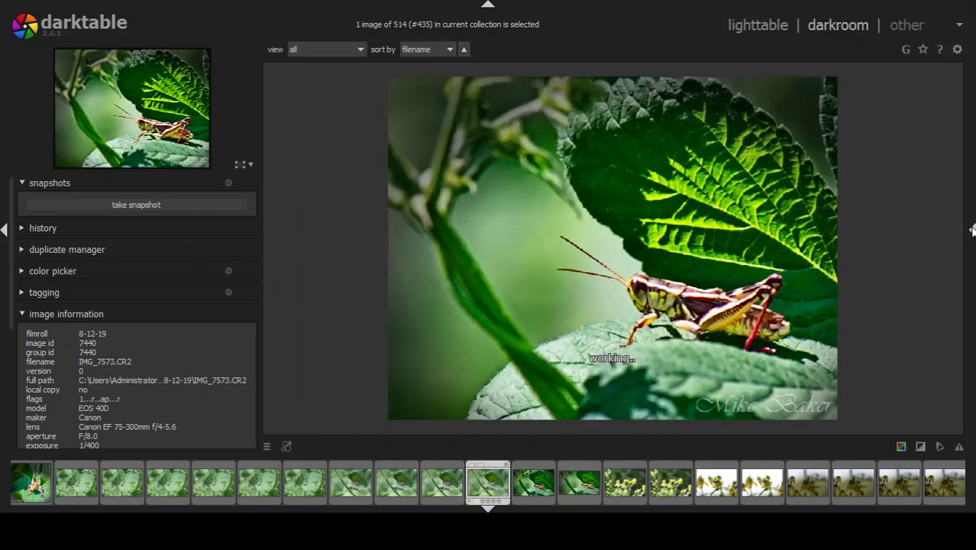
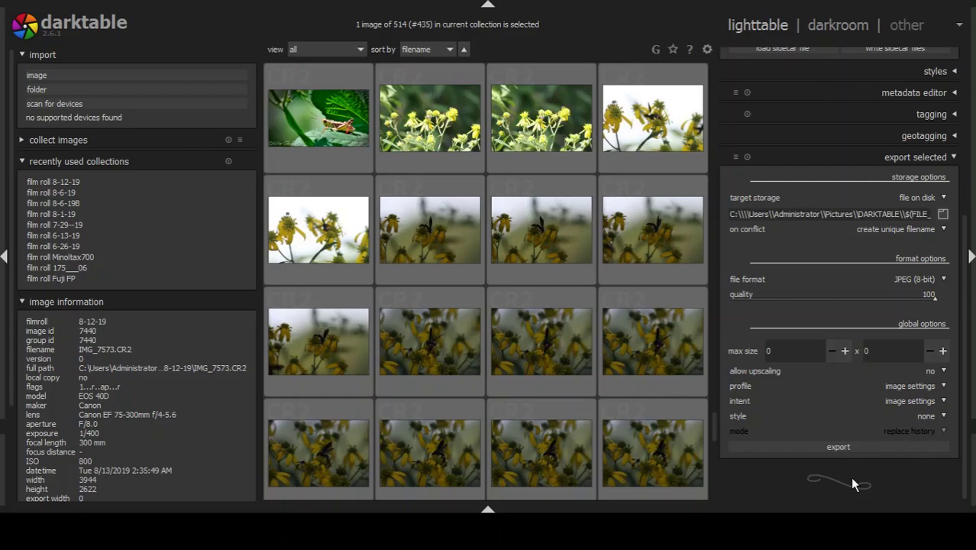
pyautogui.click(834, 25)
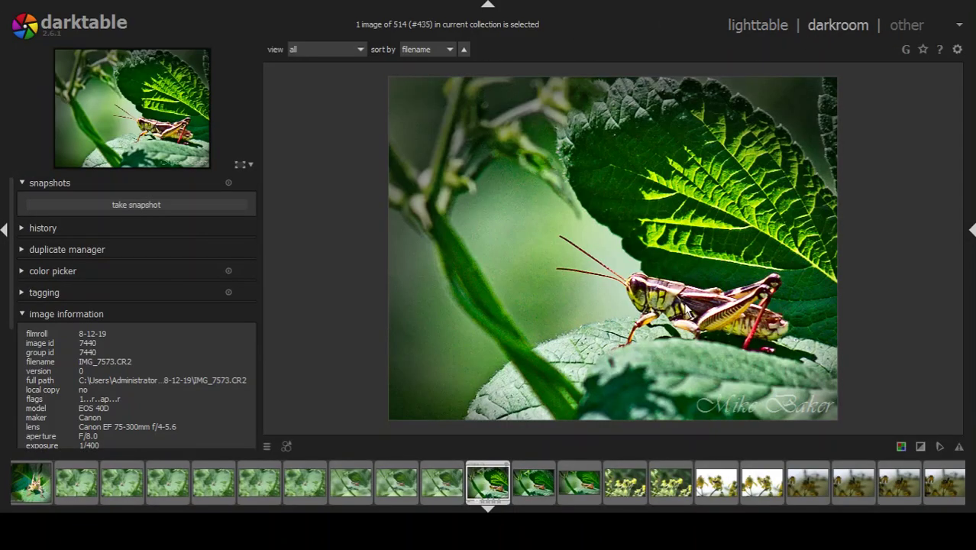